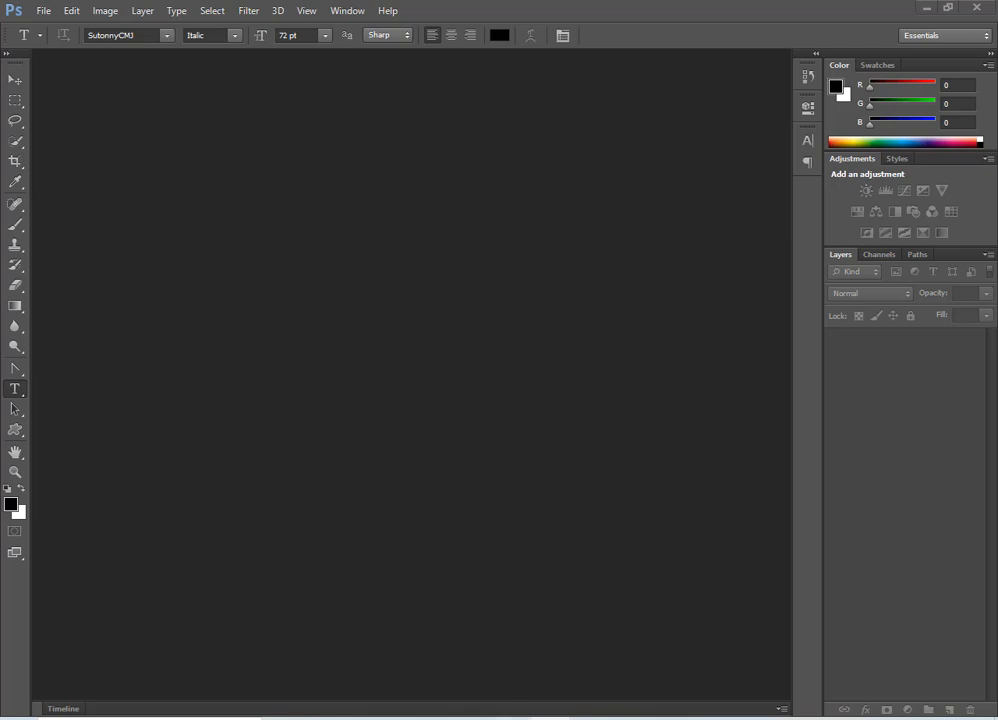
- Create a blank 1280 × 720 pixel RGB document at 300 pixels/inch with a white background
click(40, 12)
click(62, 29)
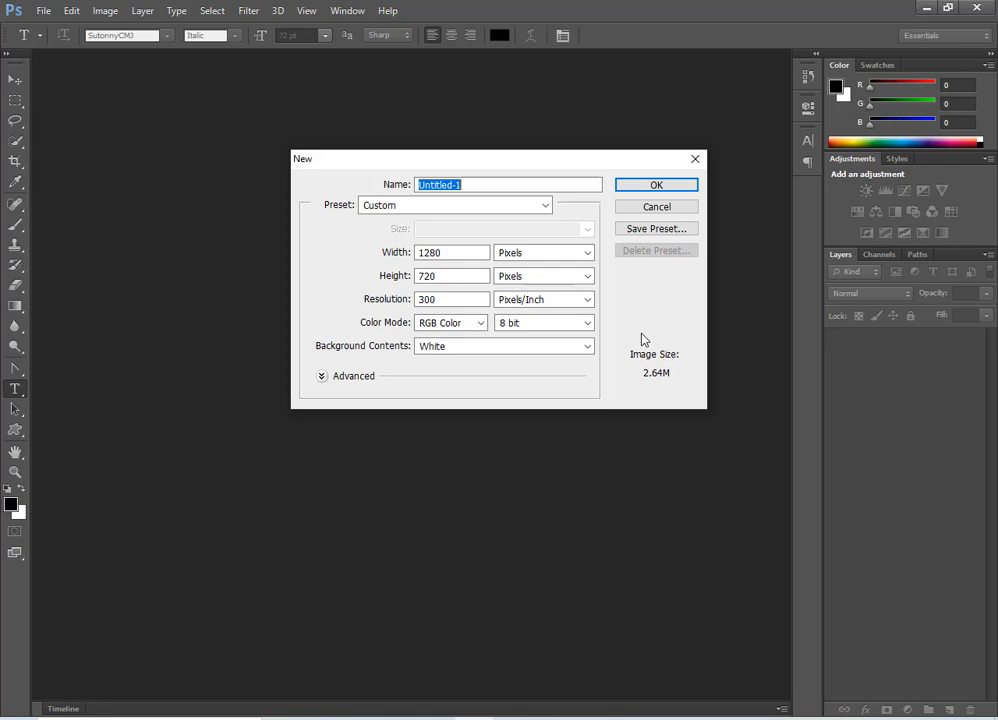
click(652, 186)
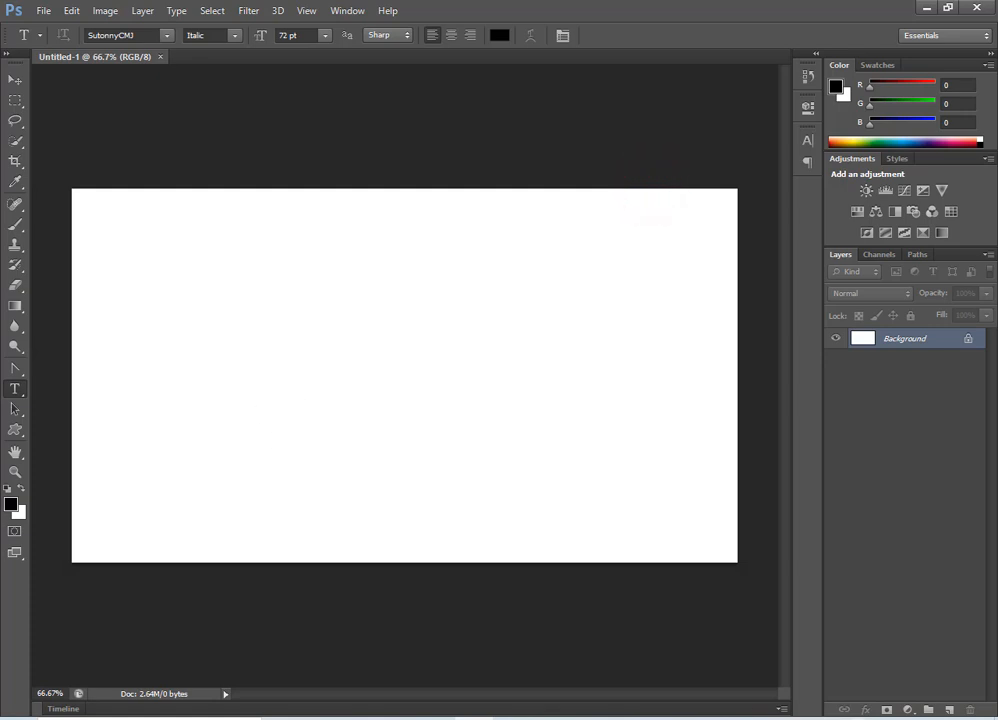
- Show the Bijoy Bayanno keyboard bar, move it clear of the menu names and set its layout to Bijoy Classic
right_click(716, 719)
click(800, 705)
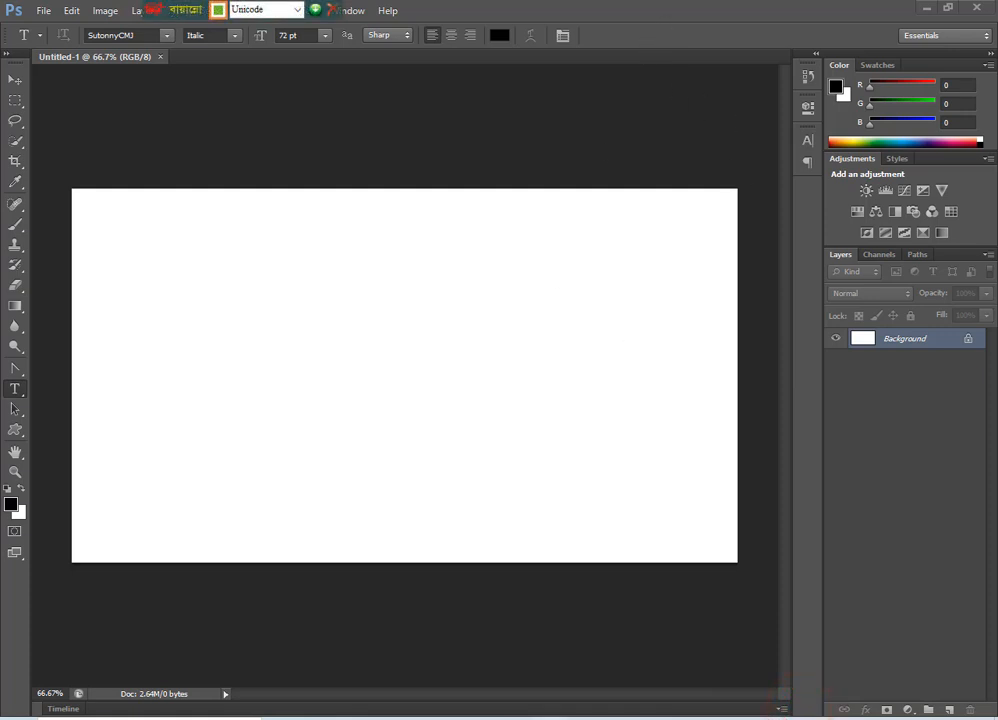
drag(186, 10, 677, 9)
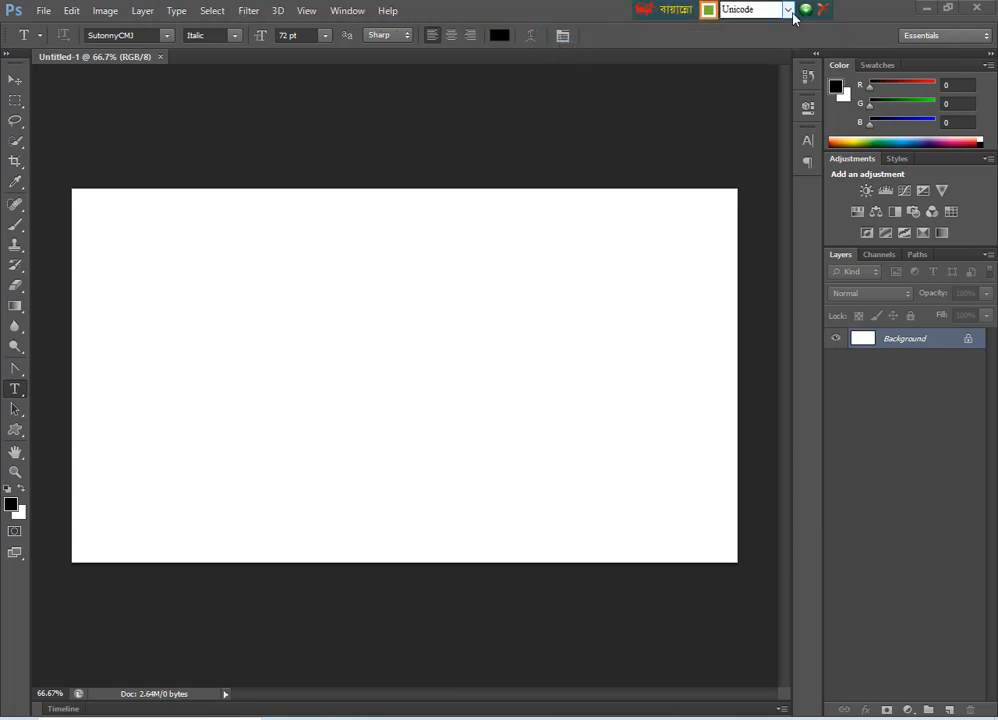
click(789, 10)
click(766, 41)
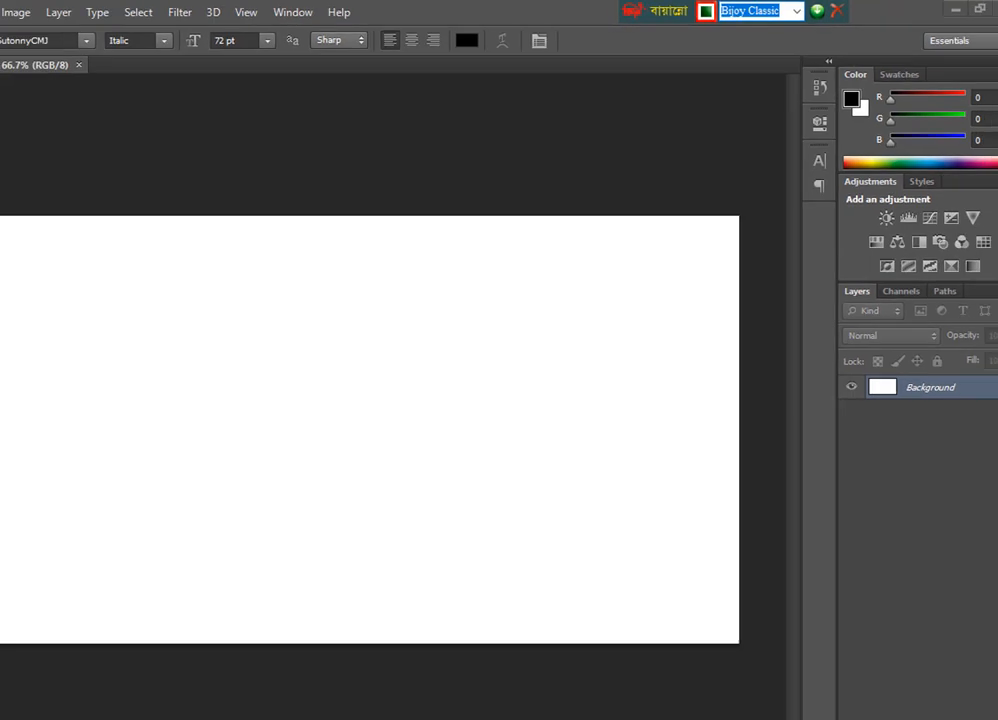
- Activate the Horizontal Type tool with the SutonnyCMJ font
click(16, 392)
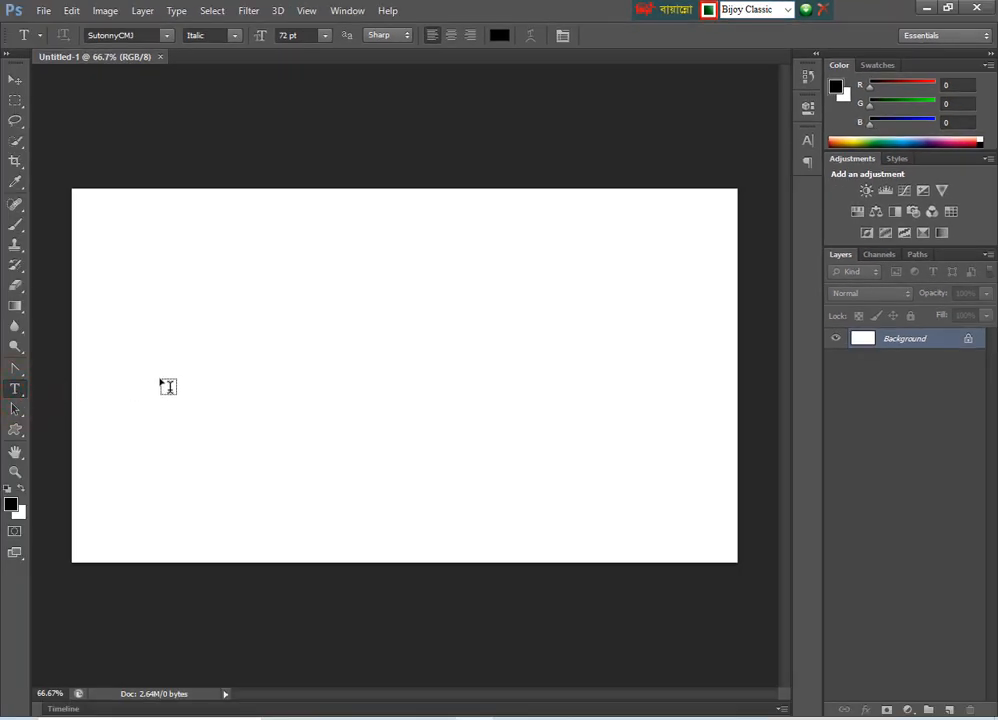
click(166, 37)
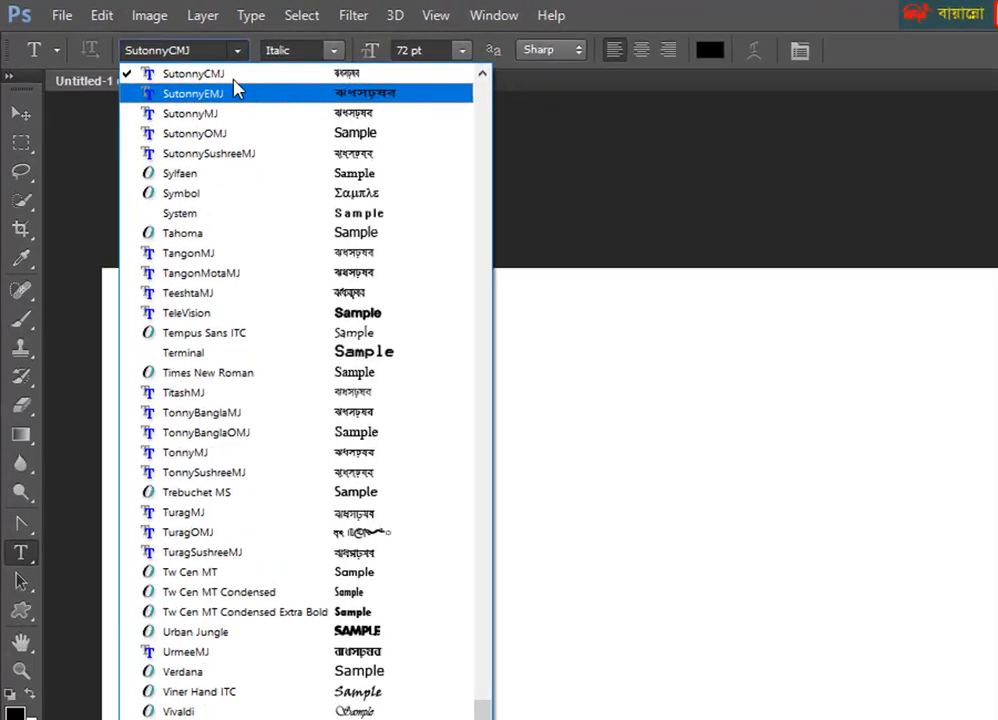
click(225, 80)
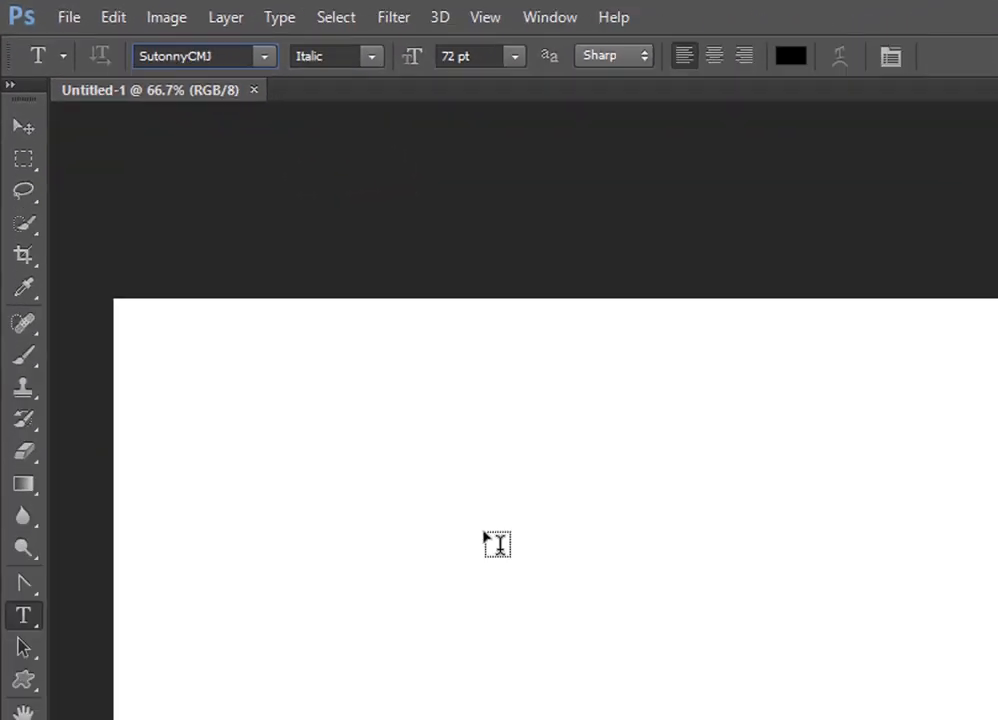
- Start a text line near the middle of the canvas and try the characters য, ল and ঁ, deleting each one
click(305, 335)
drag(390, 367, 386, 421)
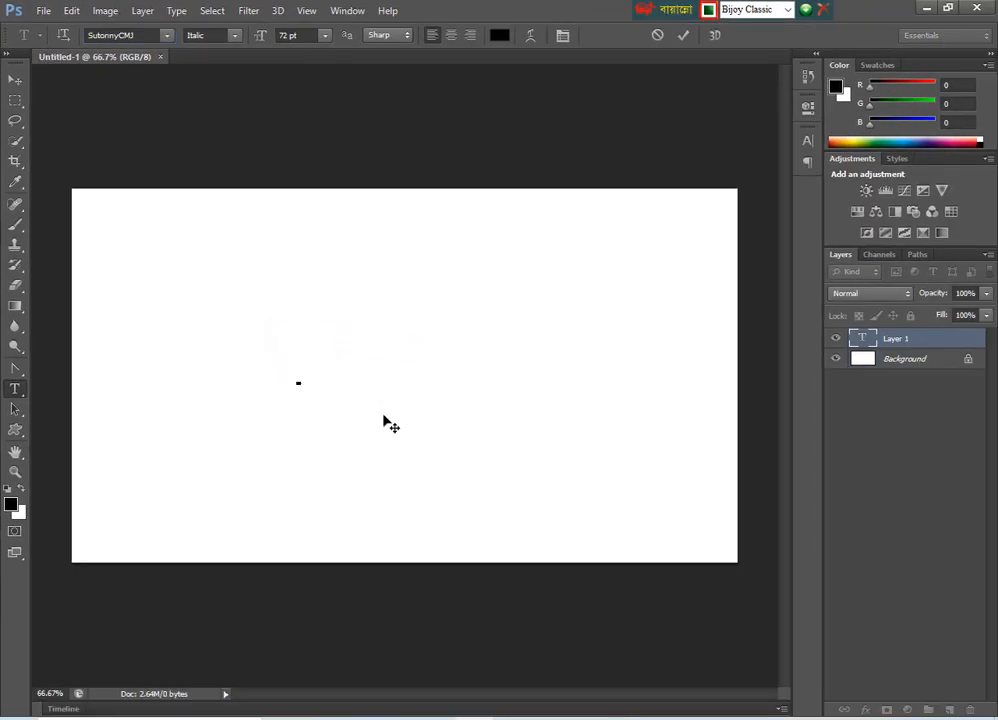
text(য)
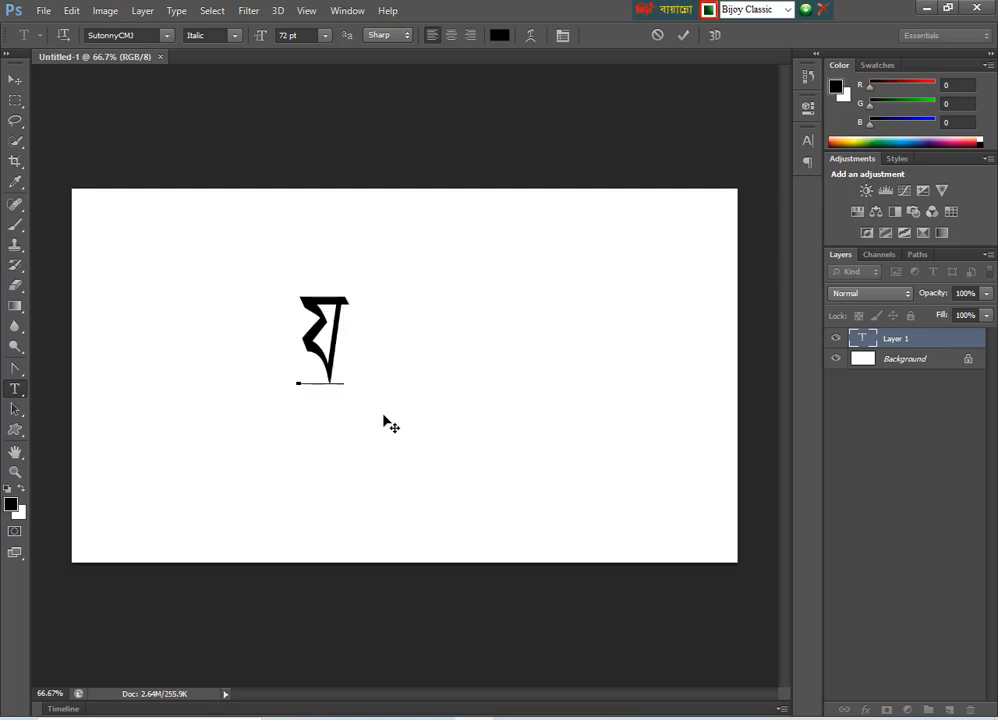
key(BackSpace)
text(ল)
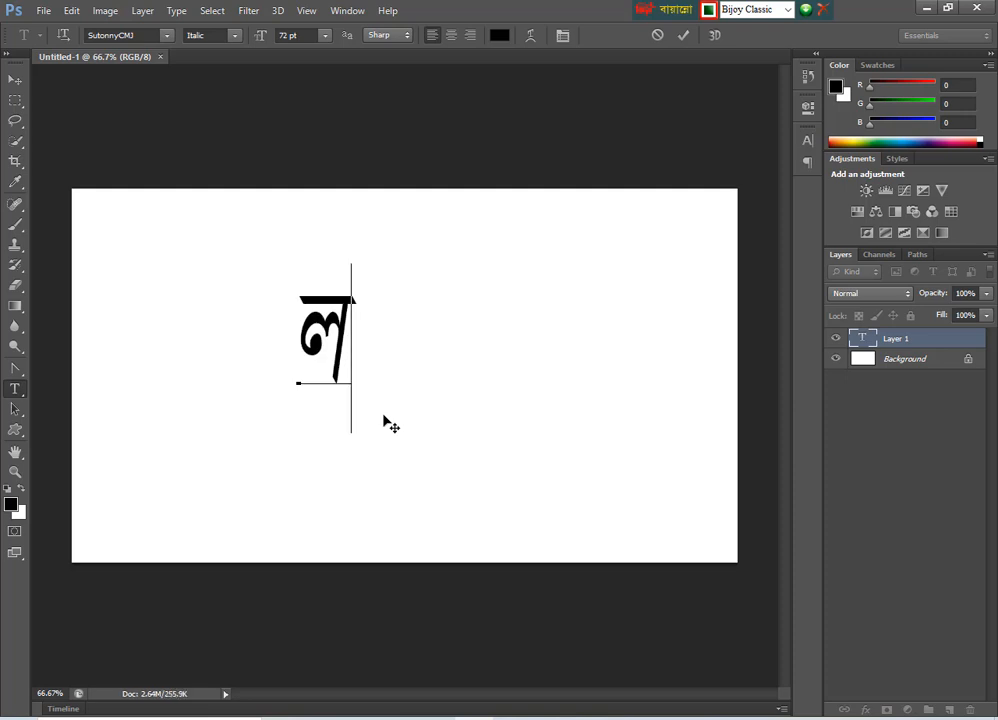
key(BackSpace)
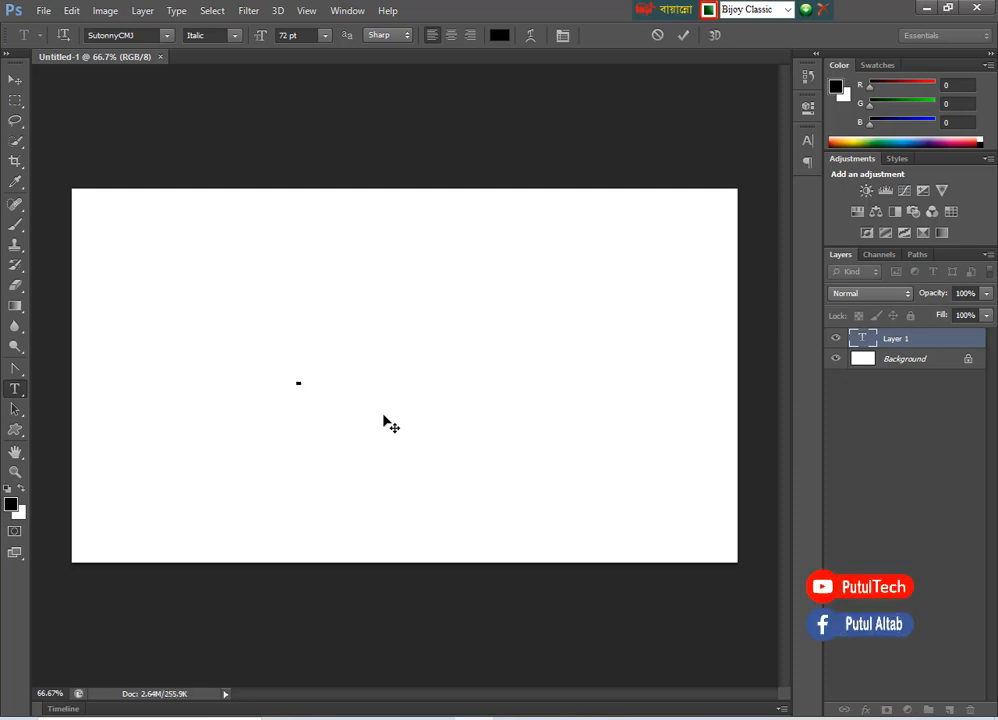
text(ঁ)
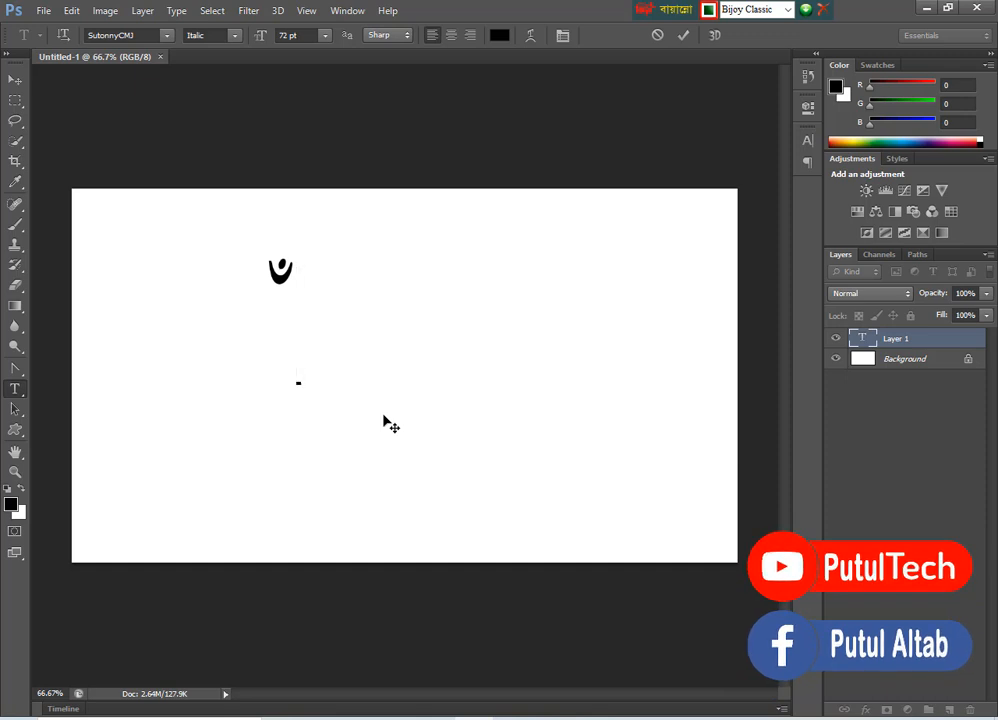
key(BackSpace)
- Try a longer run of Bengali letters beginning with লভ in the text line and delete them all
text(লভলফংষলধষ)
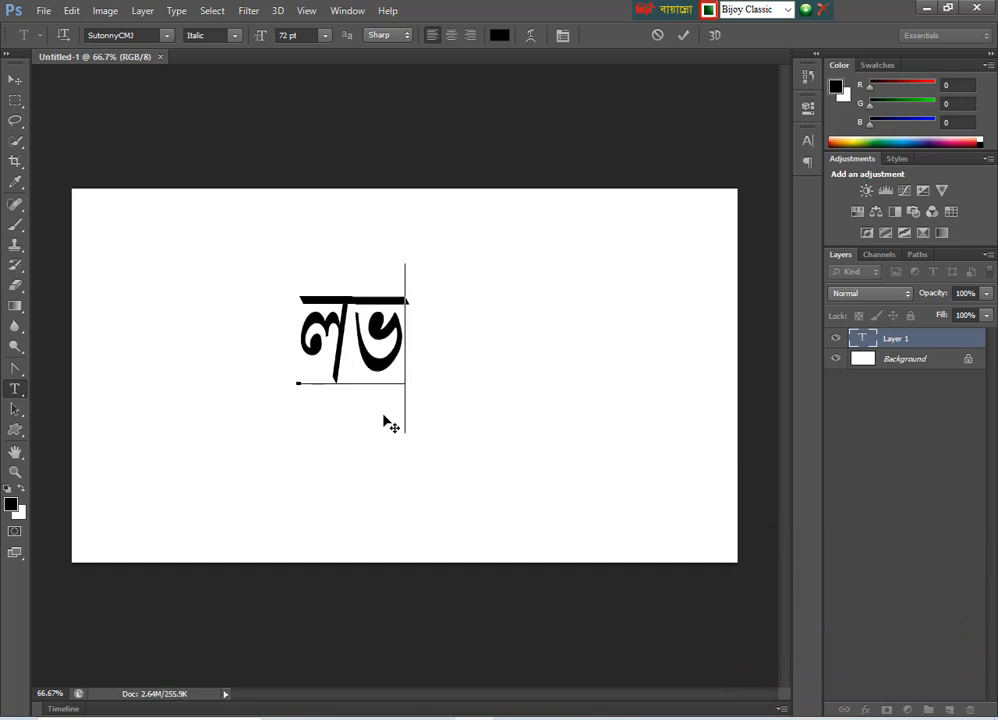
key(BackSpace)
key(BackSpace)
key(BackSpace)
key(BackSpace)
key(BackSpace)
key(BackSpace)
key(BackSpace)
key(BackSpace)
key(BackSpace)
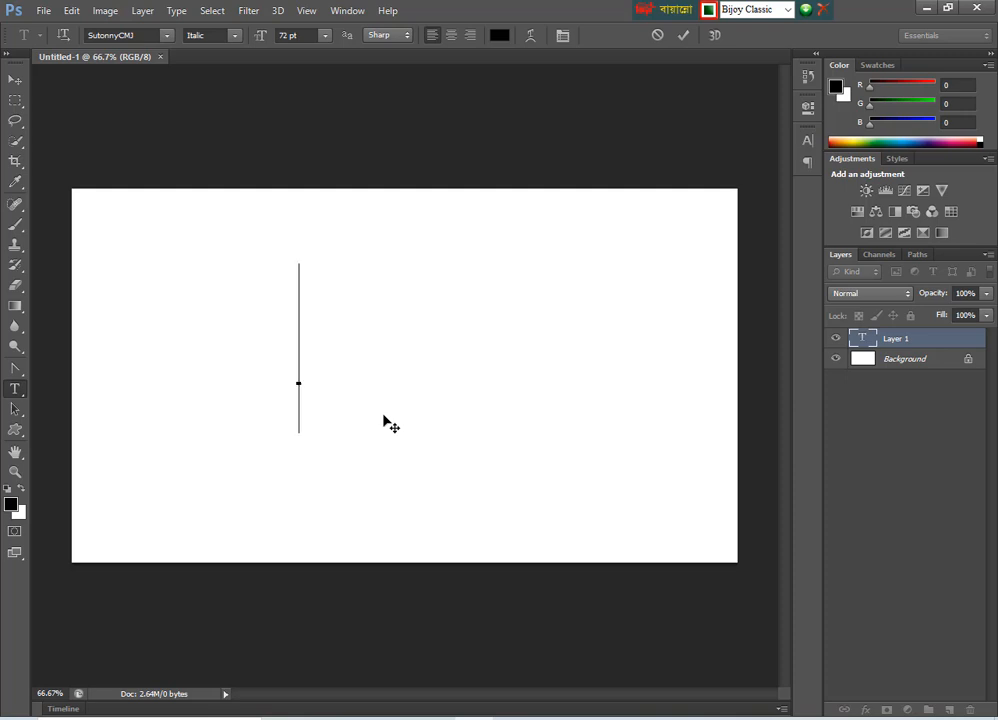
- Enter লভ in the text line, clear it and close the document without saving
text(লভ)
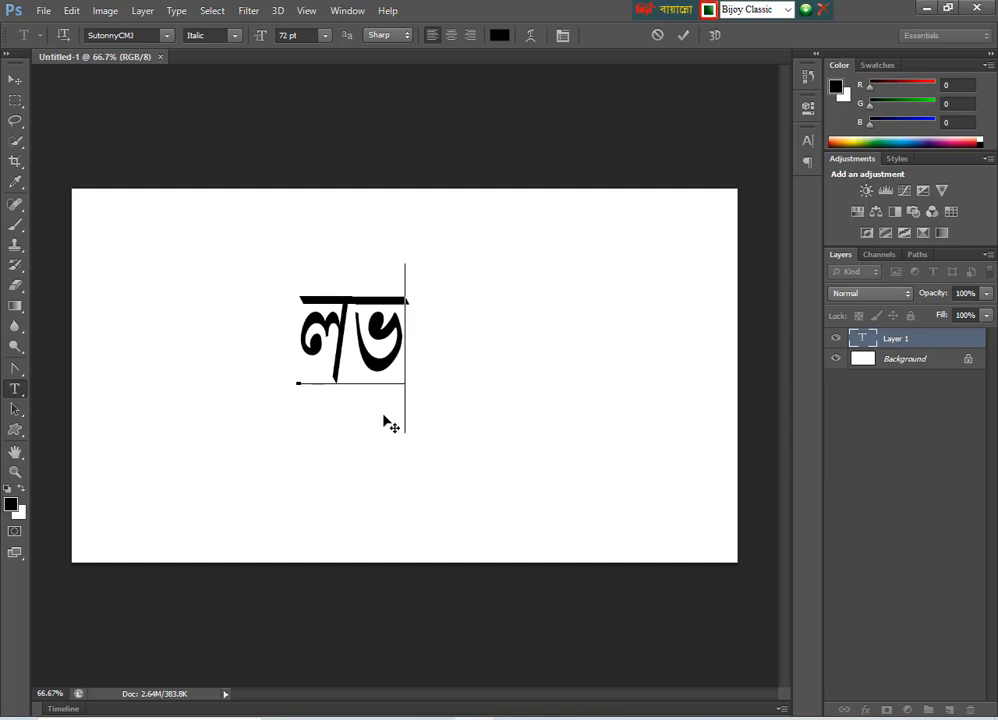
key(BackSpace)
key(Left)
key(Delete)
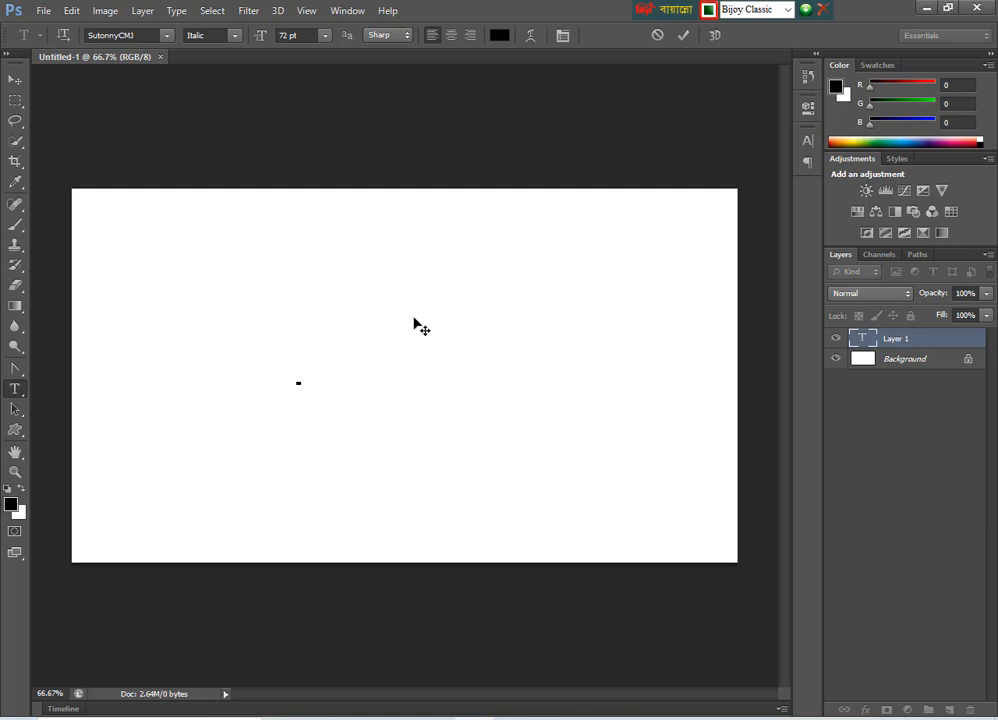
key(ctrl+w)
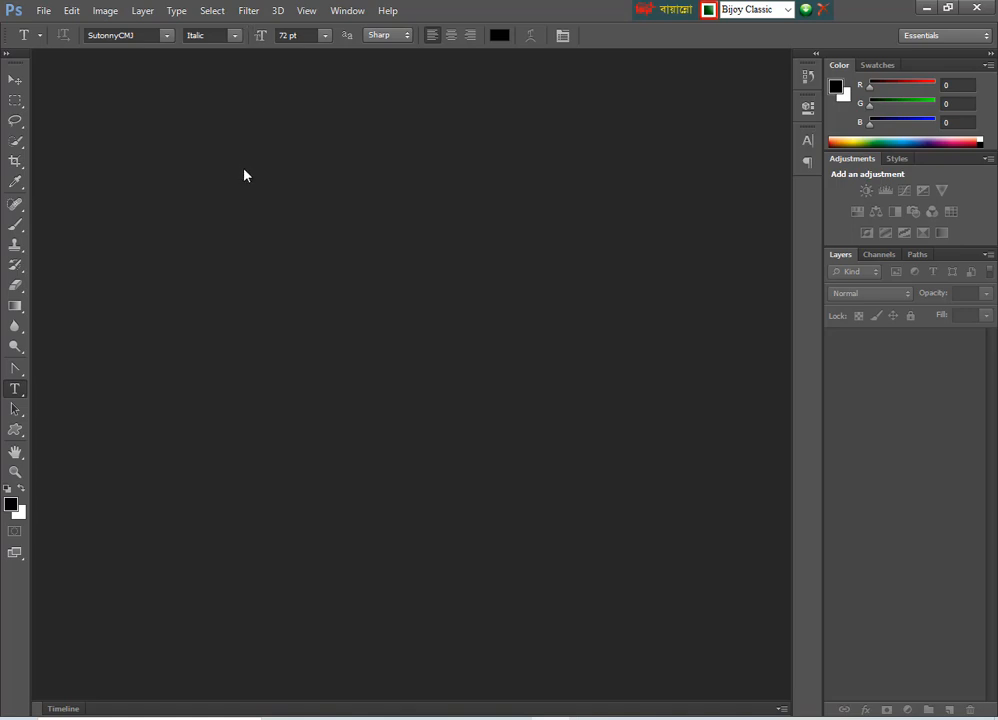
- Create a new 1280 × 720 pixel RGB document at 300 pixels/inch with a white background
click(44, 10)
click(52, 24)
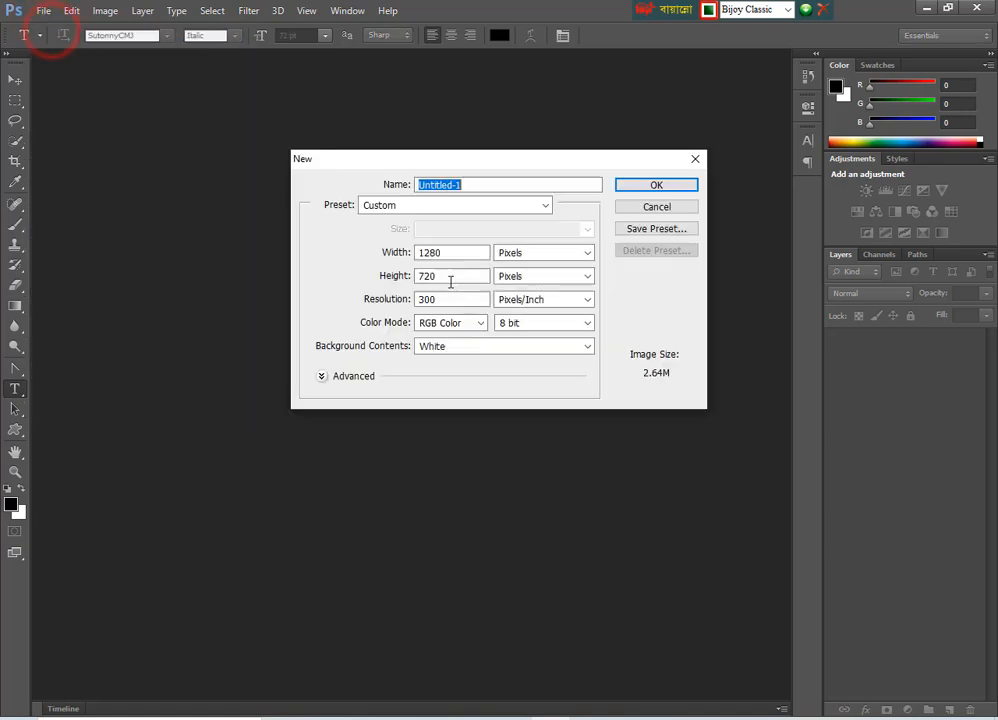
click(650, 186)
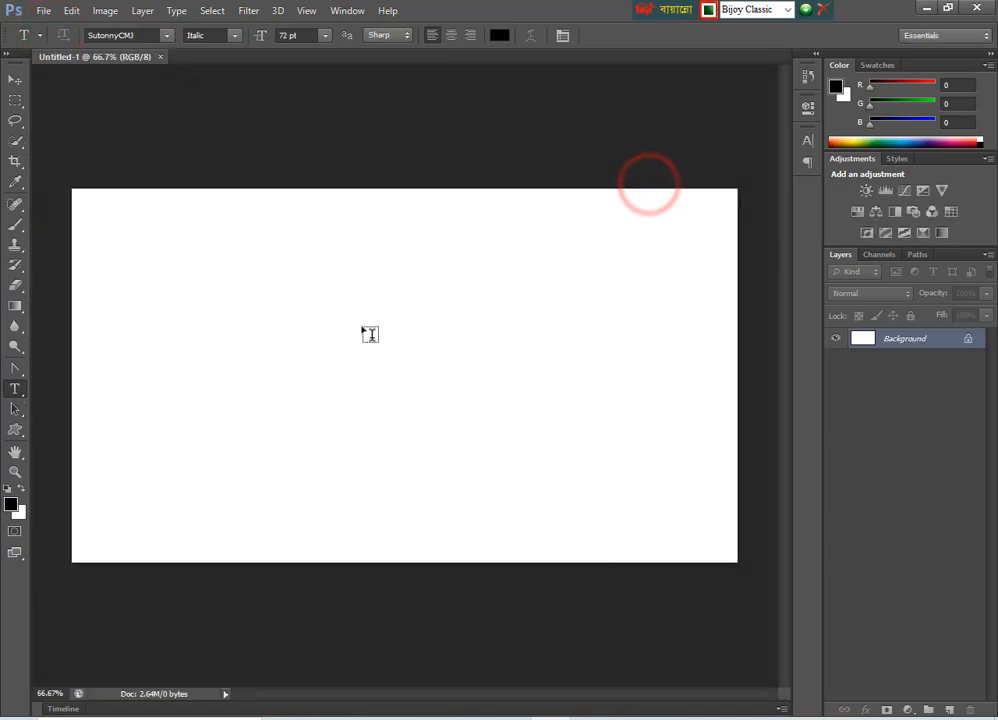
- Start a text line on the canvas, reselect the Bijoy Classic keyboard layout and commit the empty text
click(296, 361)
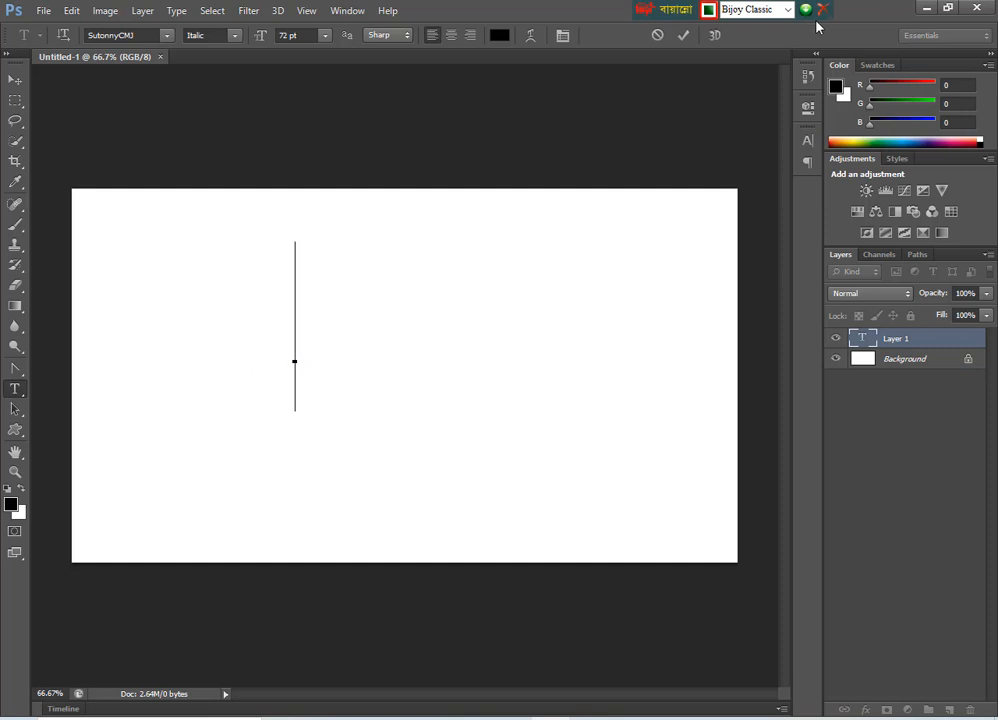
click(787, 10)
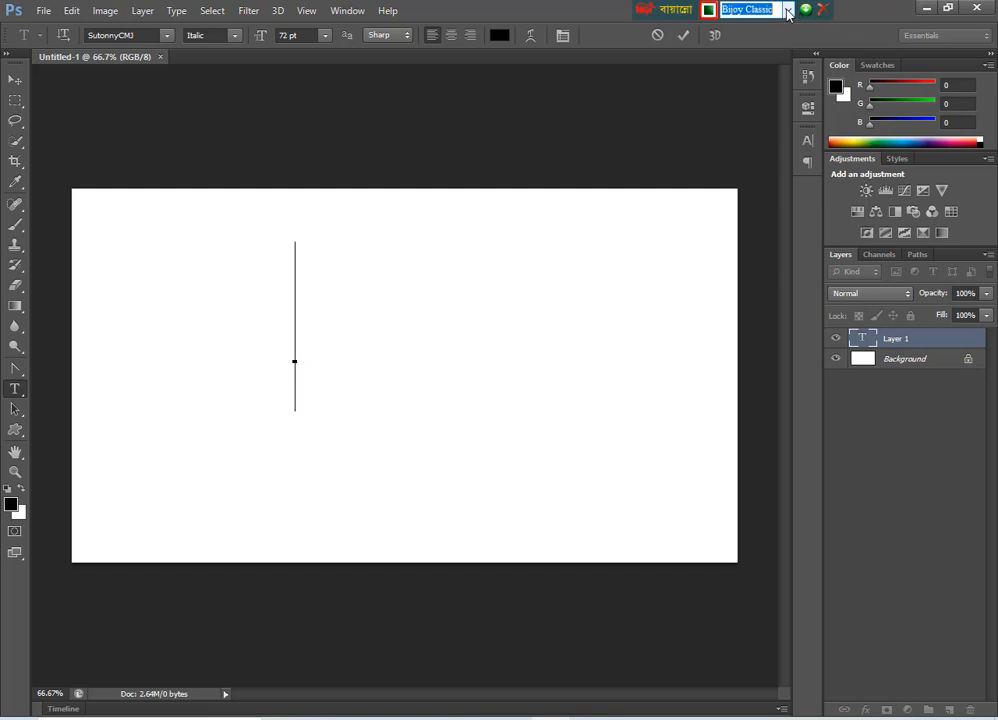
click(787, 10)
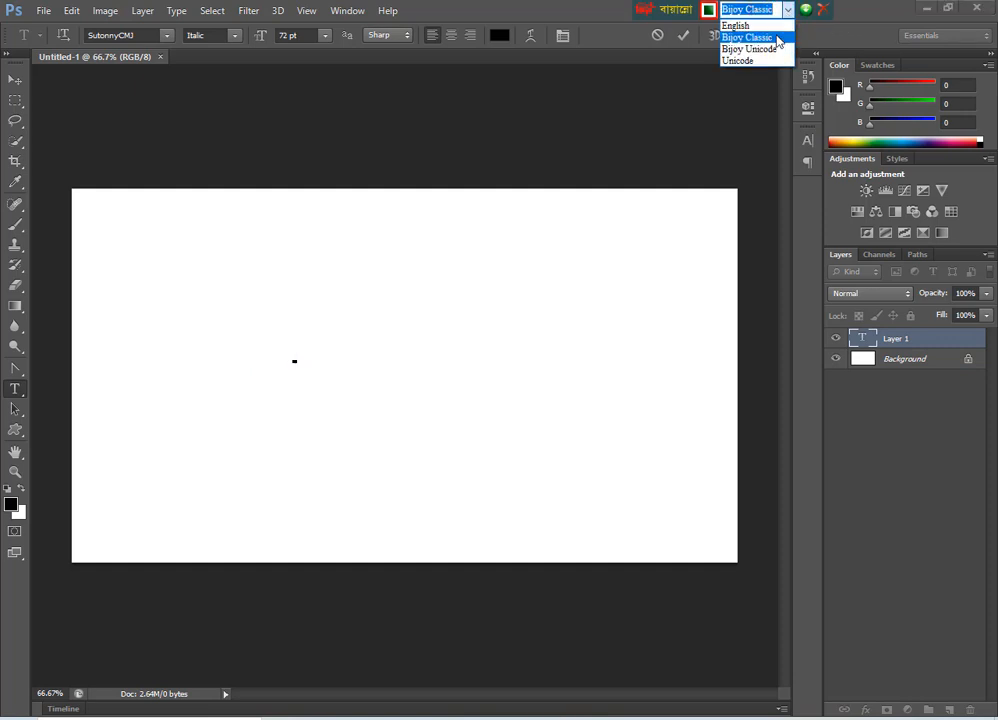
click(777, 38)
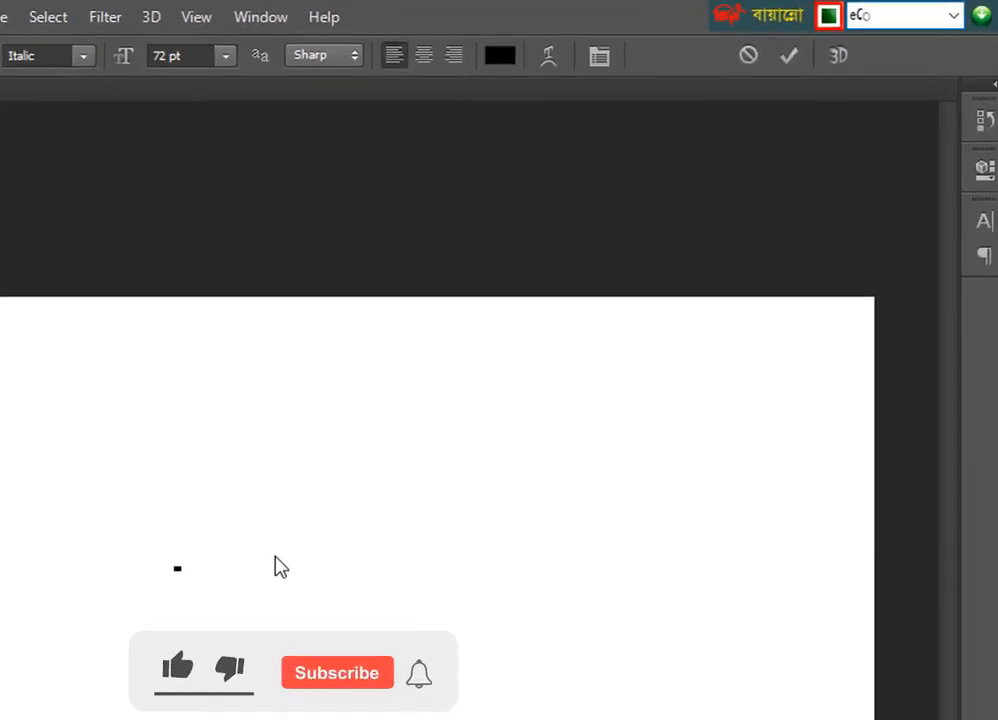
click(276, 557)
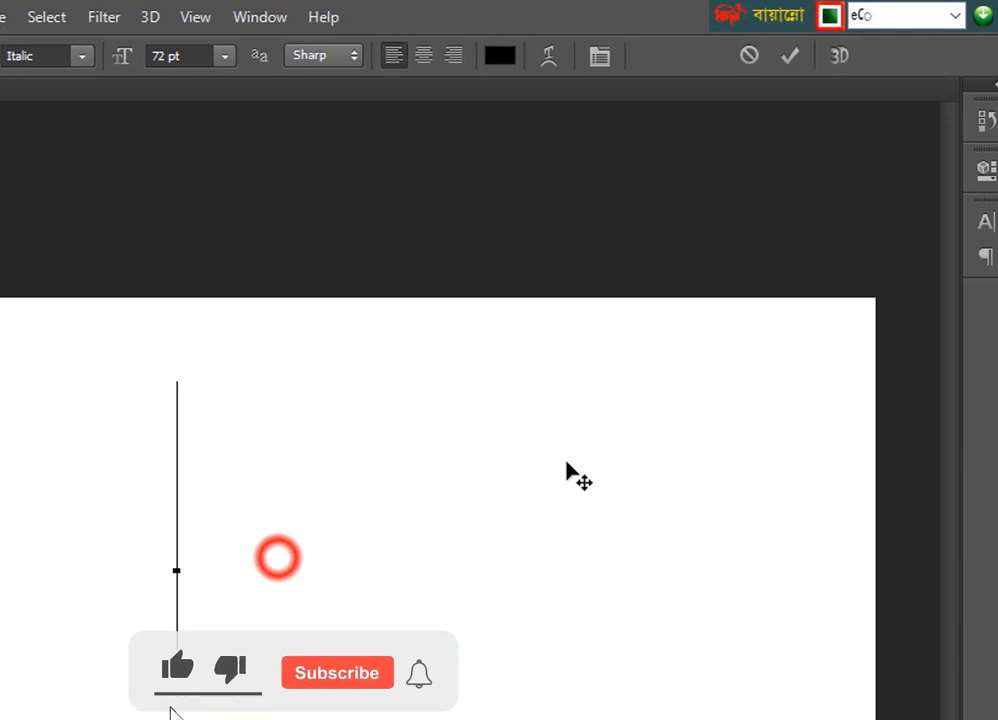
click(790, 57)
- Start another text line, try the letters লল, delete them and cancel the text edit
click(285, 597)
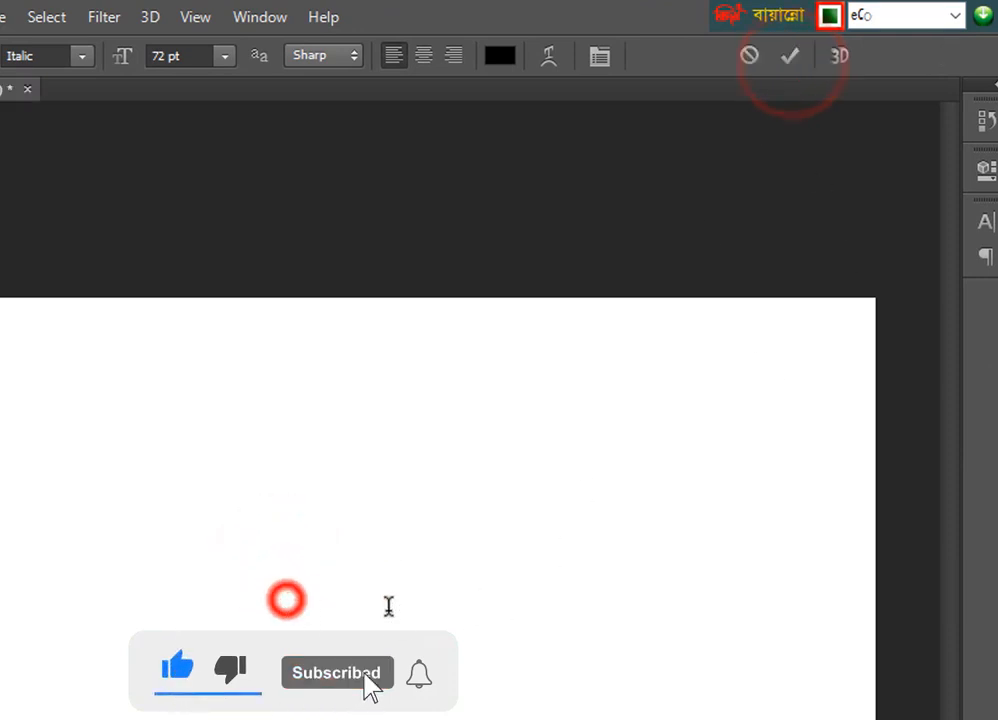
text(ল)
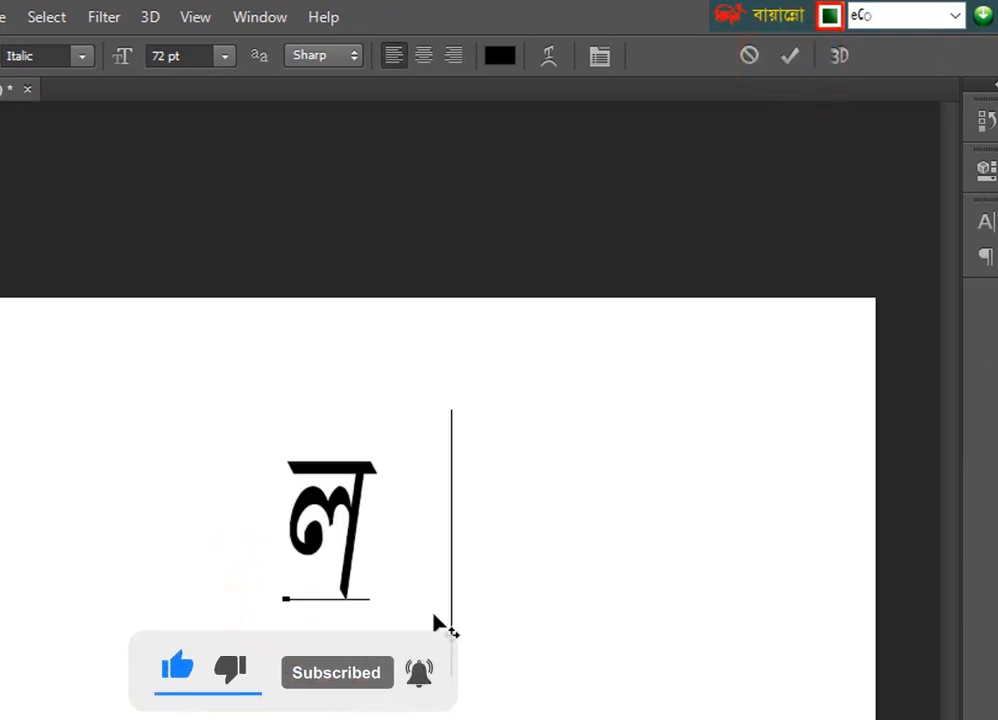
text(ল)
key(BackSpace)
key(BackSpace)
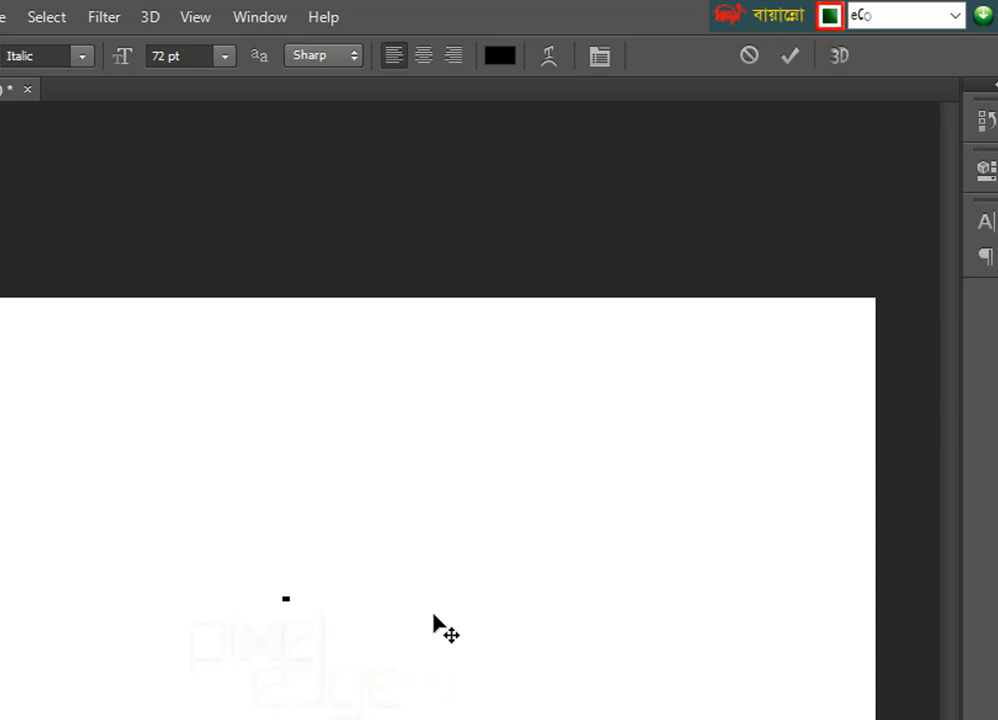
click(750, 57)
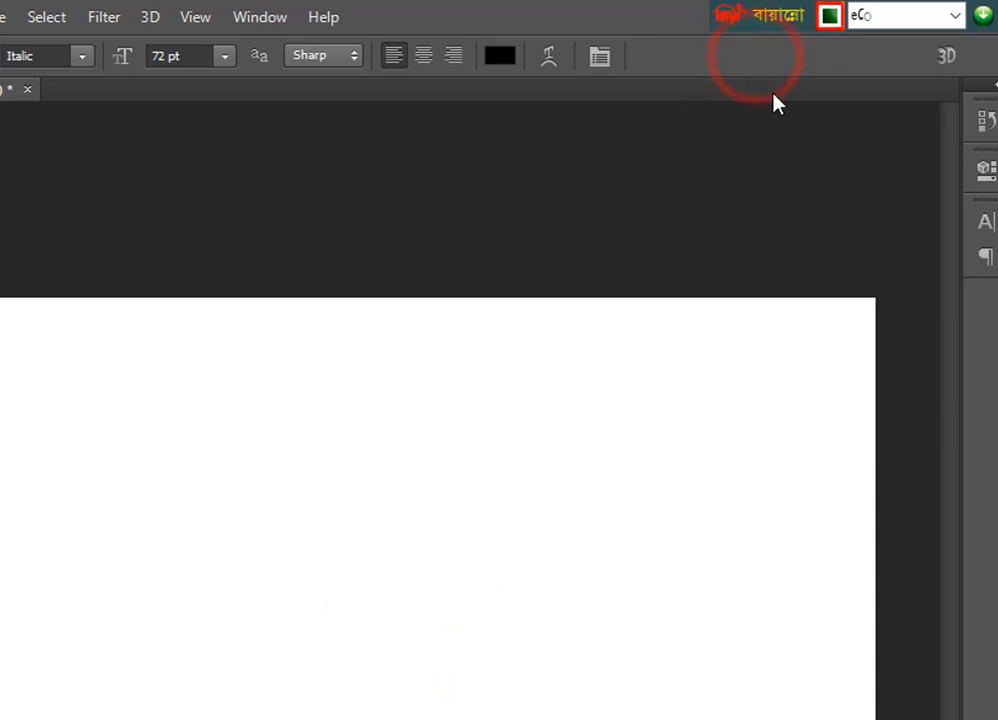
- Set the keyboard layout back to Bijoy Classic and return focus to the document
click(957, 16)
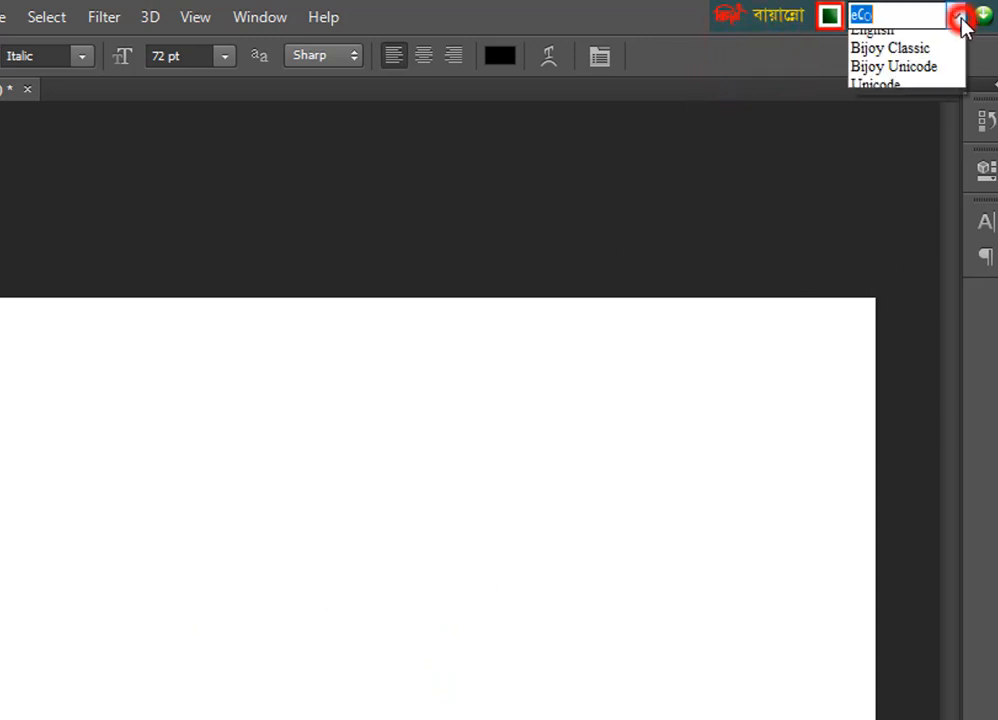
click(915, 62)
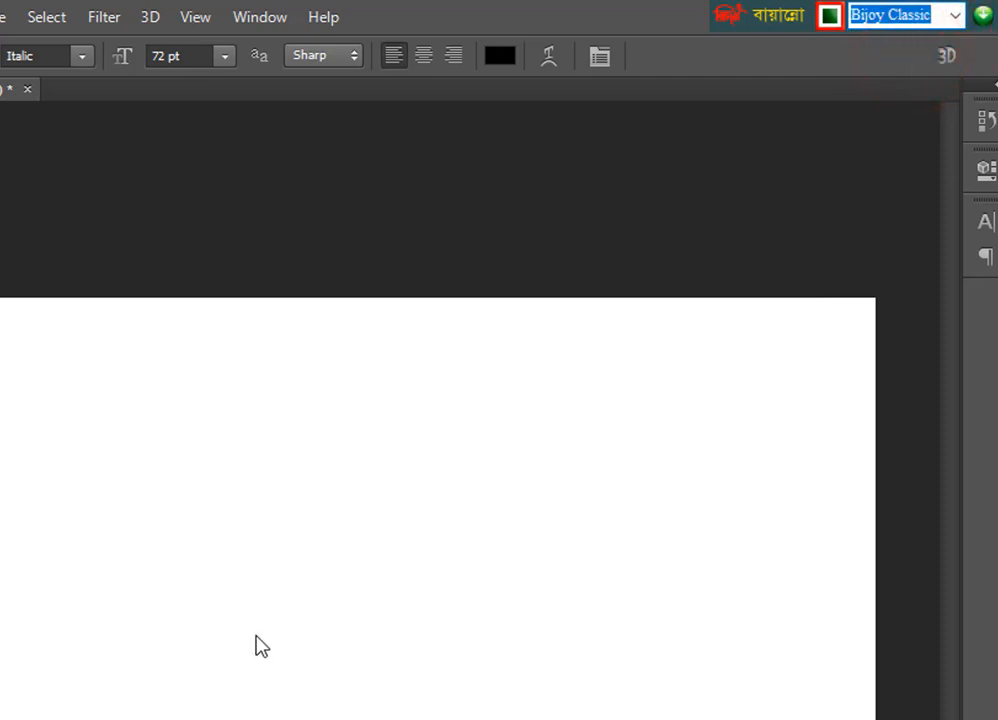
click(128, 633)
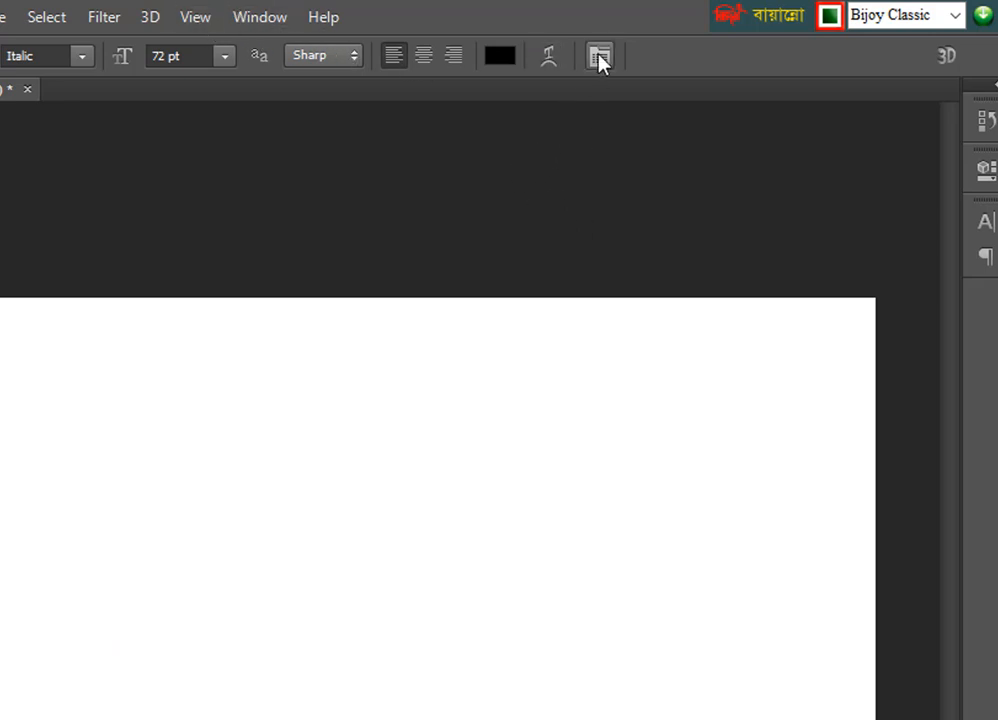
- Show the Character settings and turn on All Caps for the type
click(264, 20)
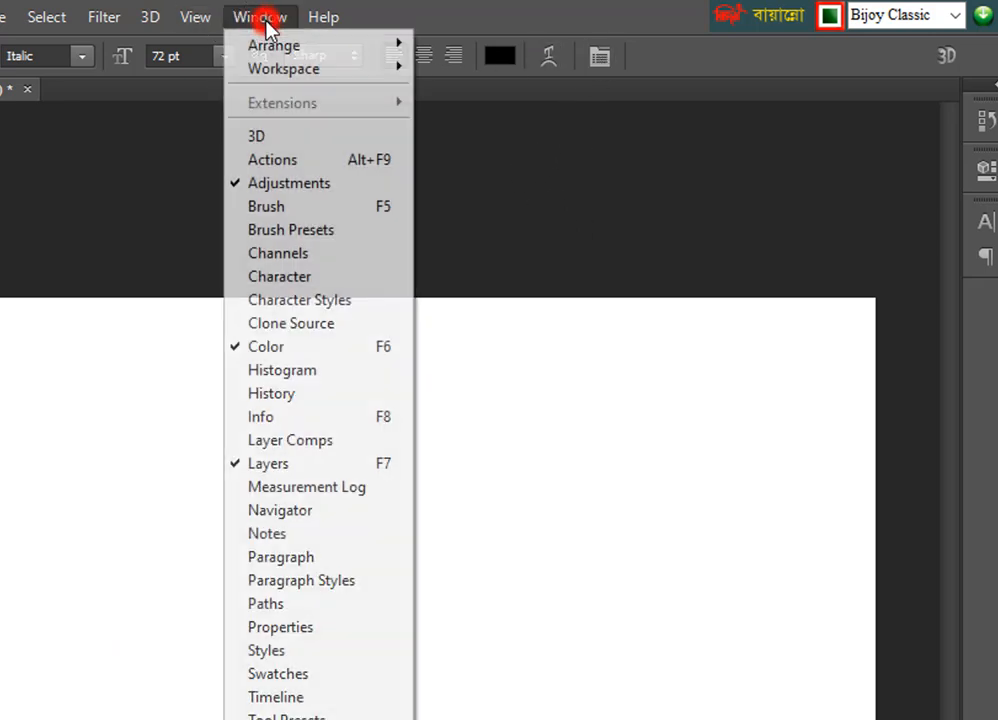
click(289, 280)
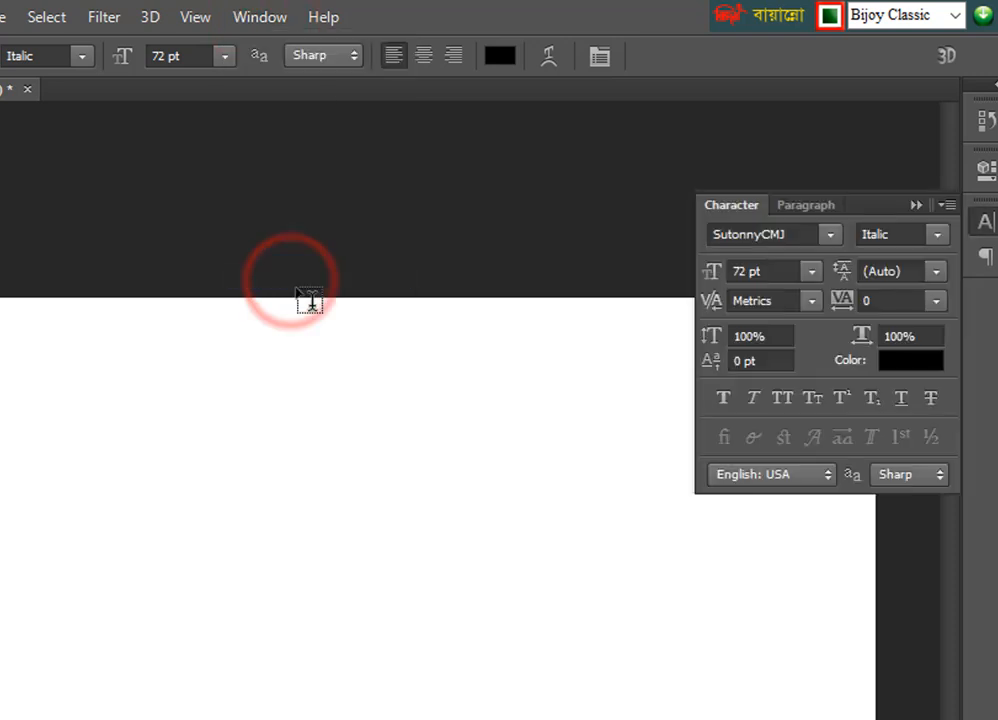
click(783, 399)
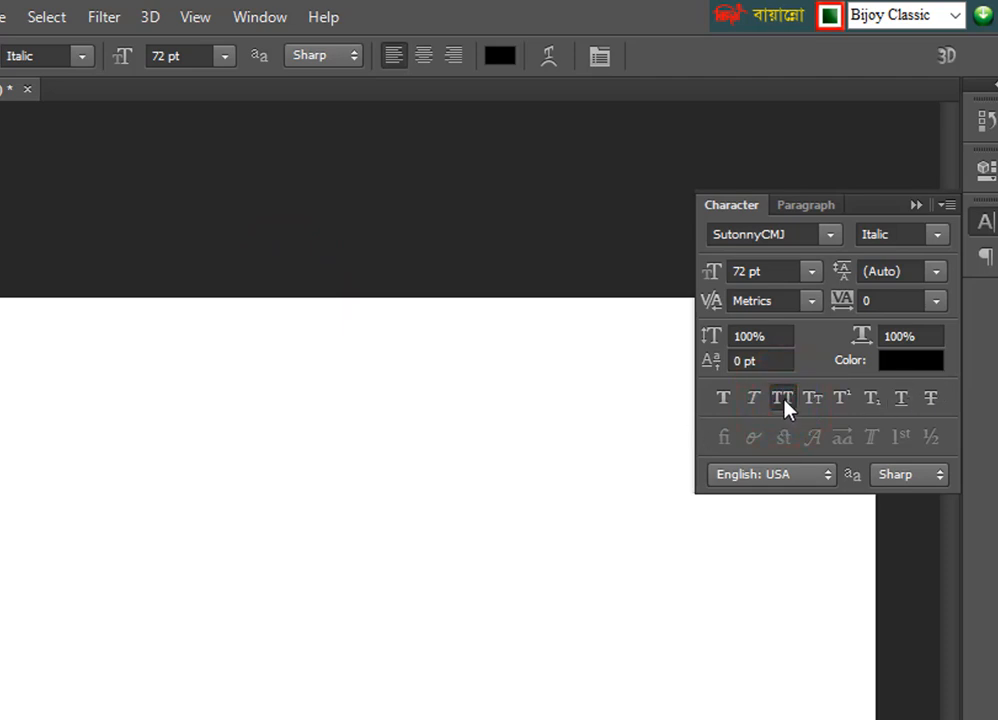
- Start a text line on the canvas, try the letters ঔঔঝউ, delete them and cancel the text edit
click(170, 602)
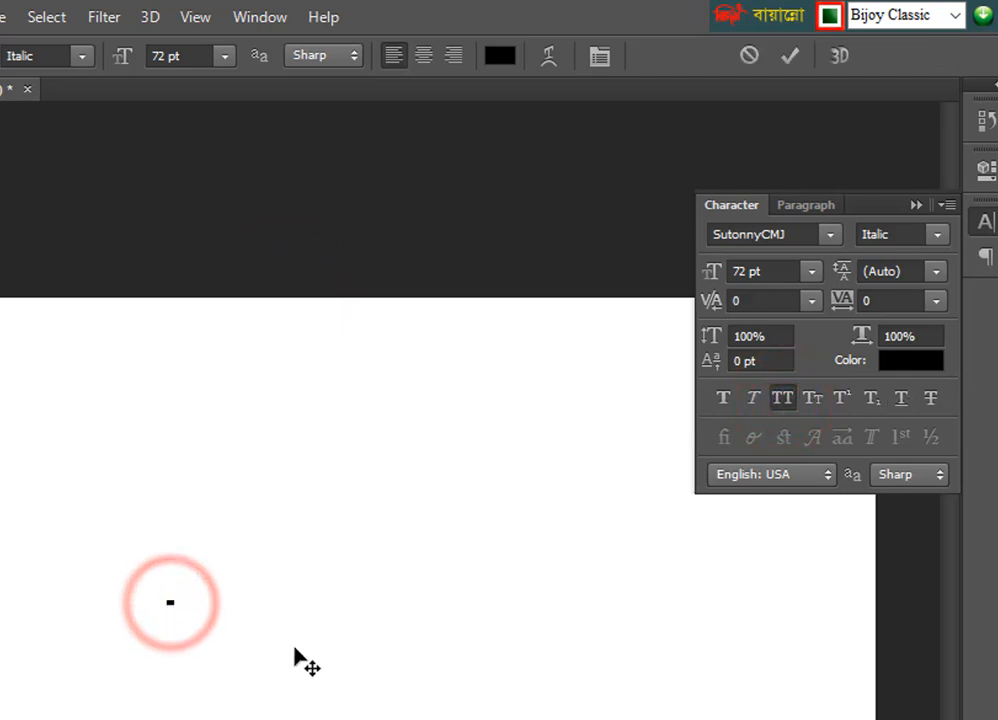
text(ঔঔঝউ;)
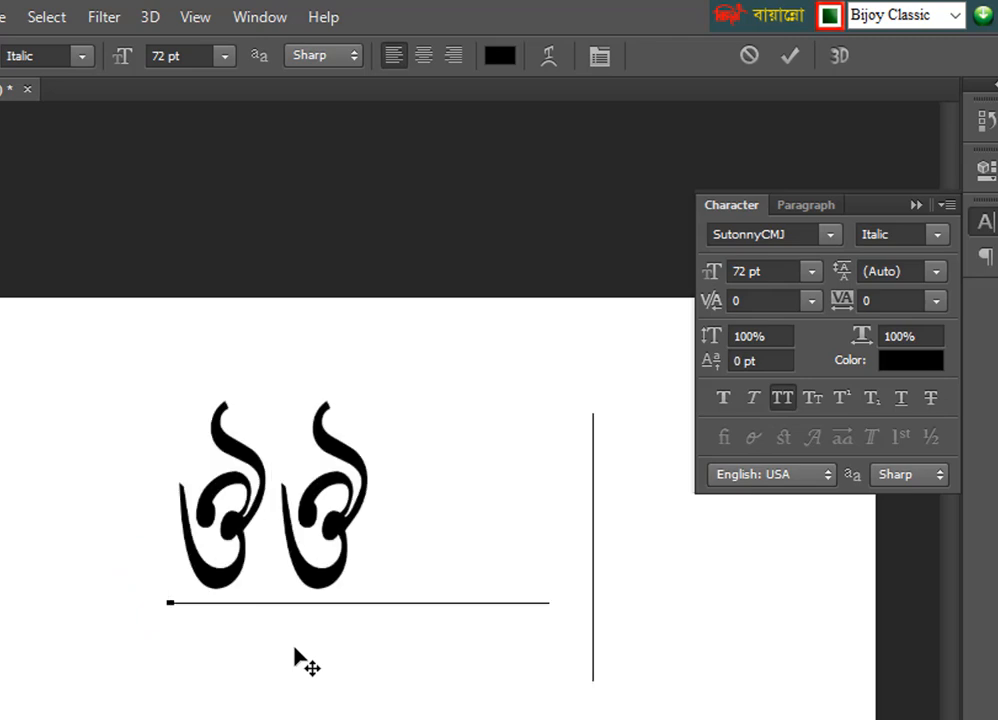
key(BackSpace)
key(Home)
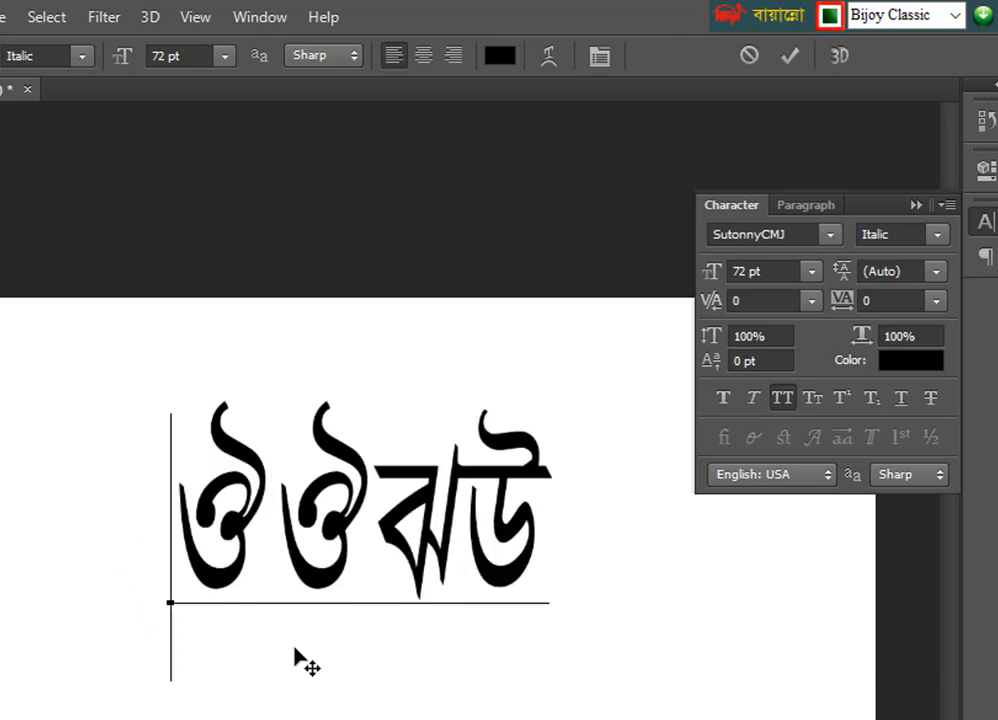
key(BackSpace)
key(BackSpace)
key(BackSpace)
key(BackSpace)
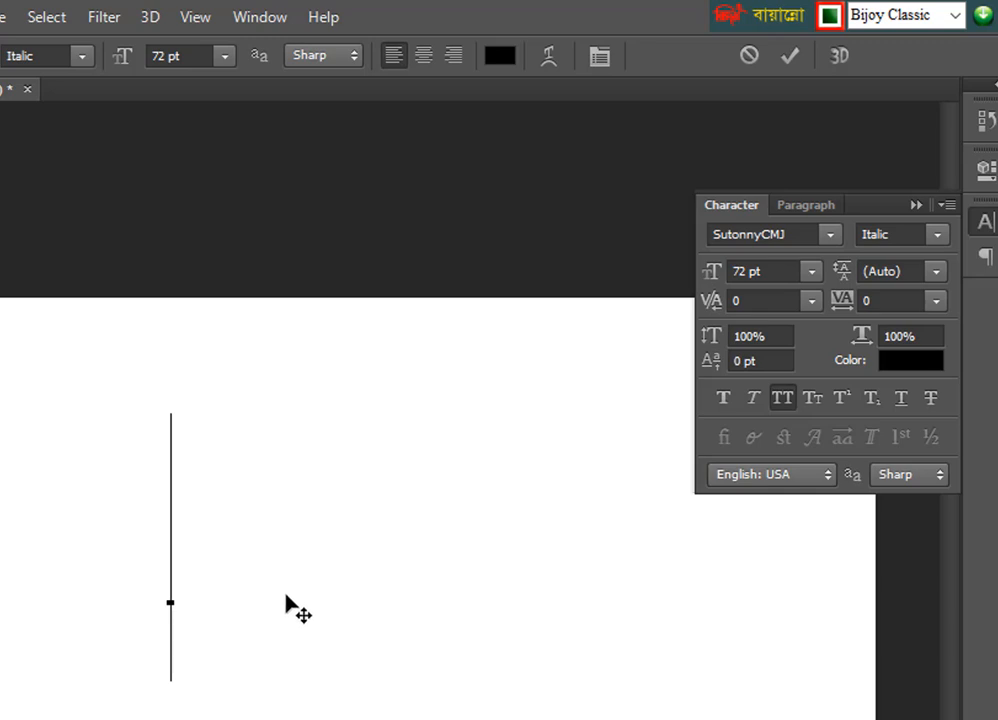
click(752, 57)
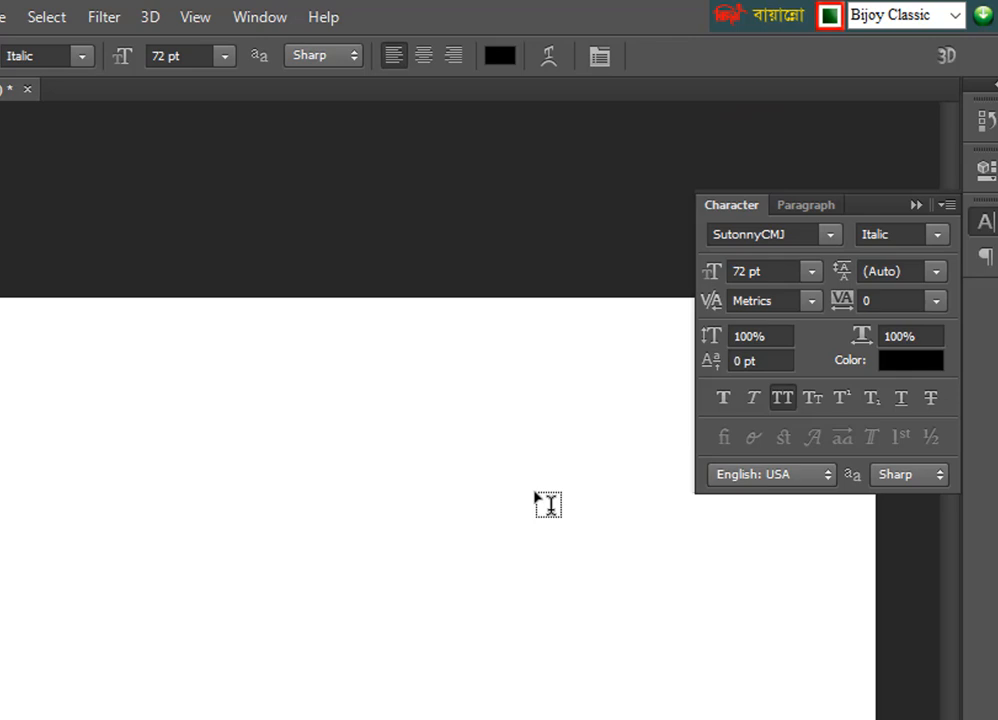
- Turn off All Caps for the type and hide the Character settings
click(782, 402)
click(947, 206)
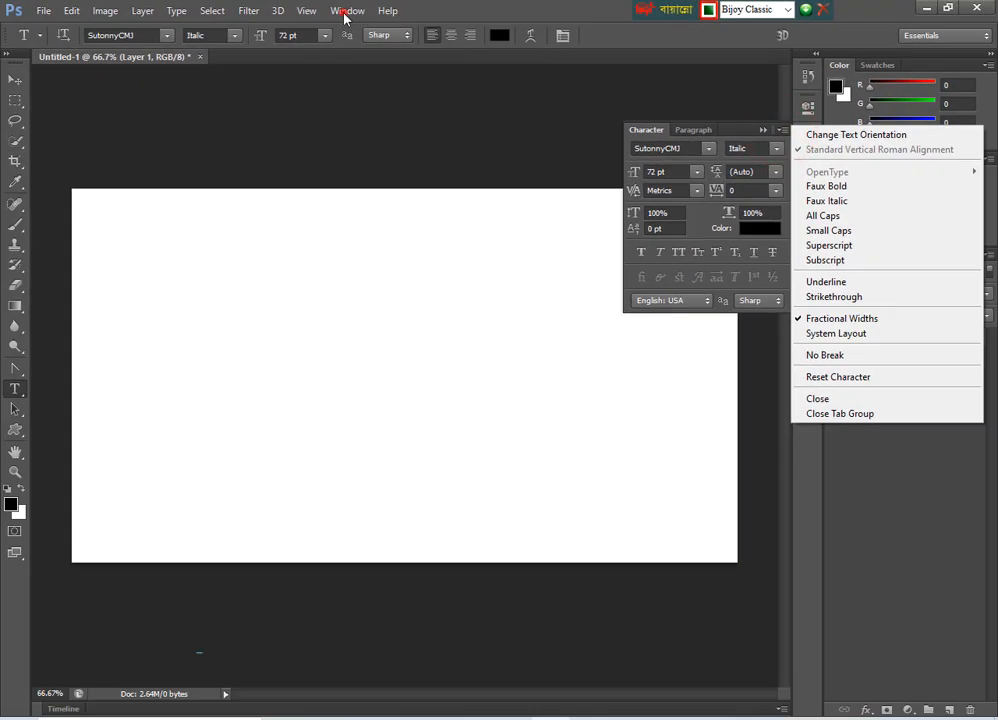
click(345, 12)
click(345, 12)
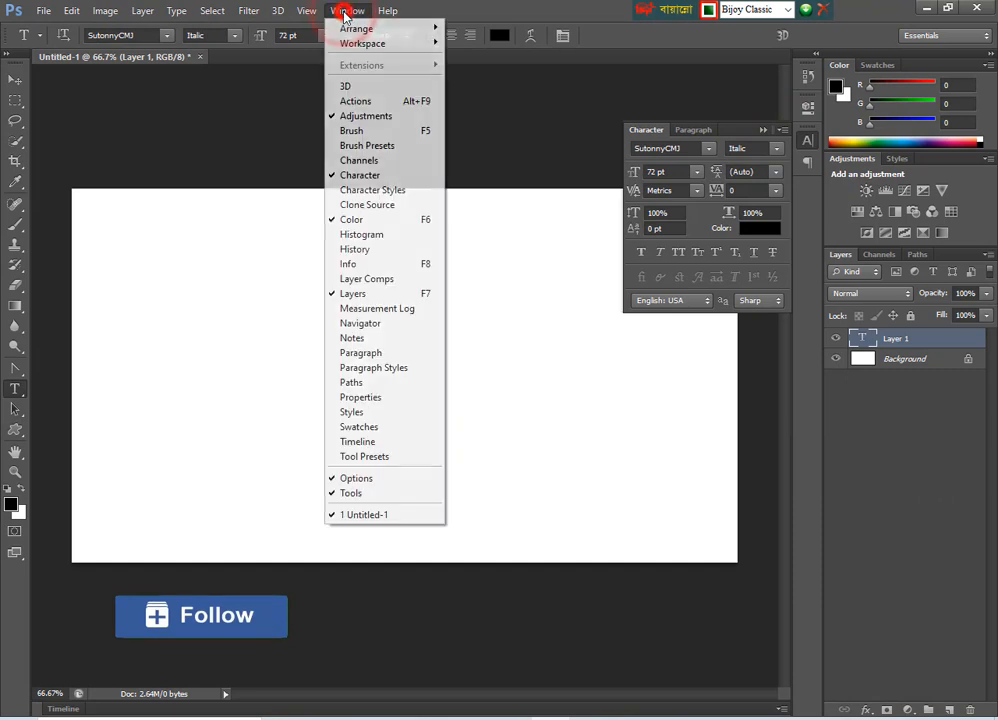
click(366, 176)
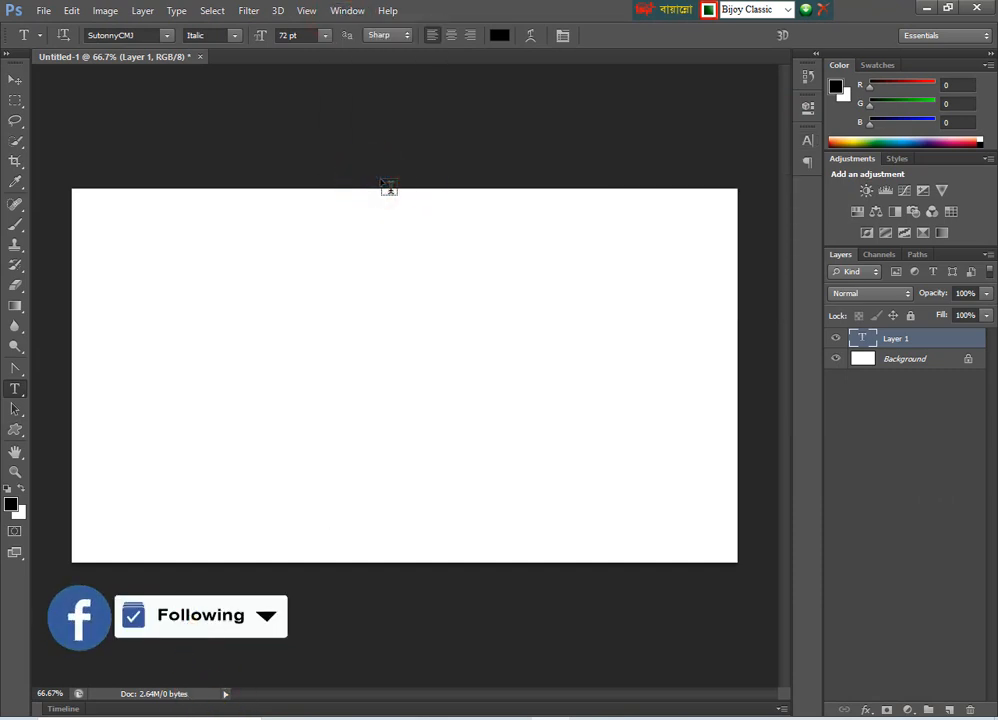
- In the Type preferences, try the Middle Eastern text engine, set it back to East Asian and accept the preferences
click(70, 12)
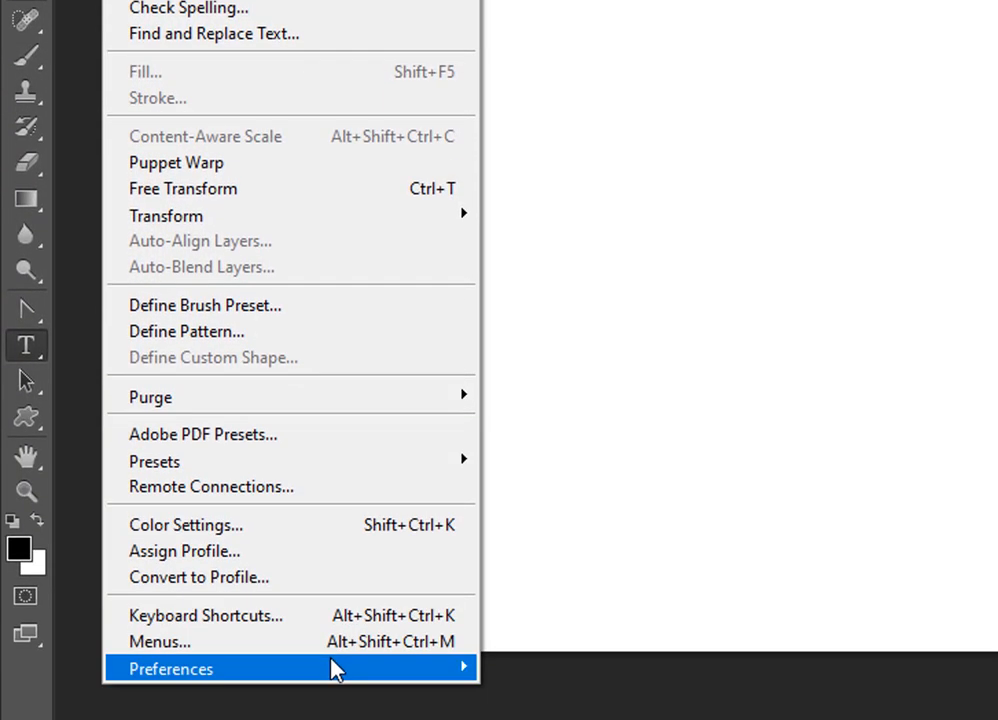
mouse_move(336, 670)
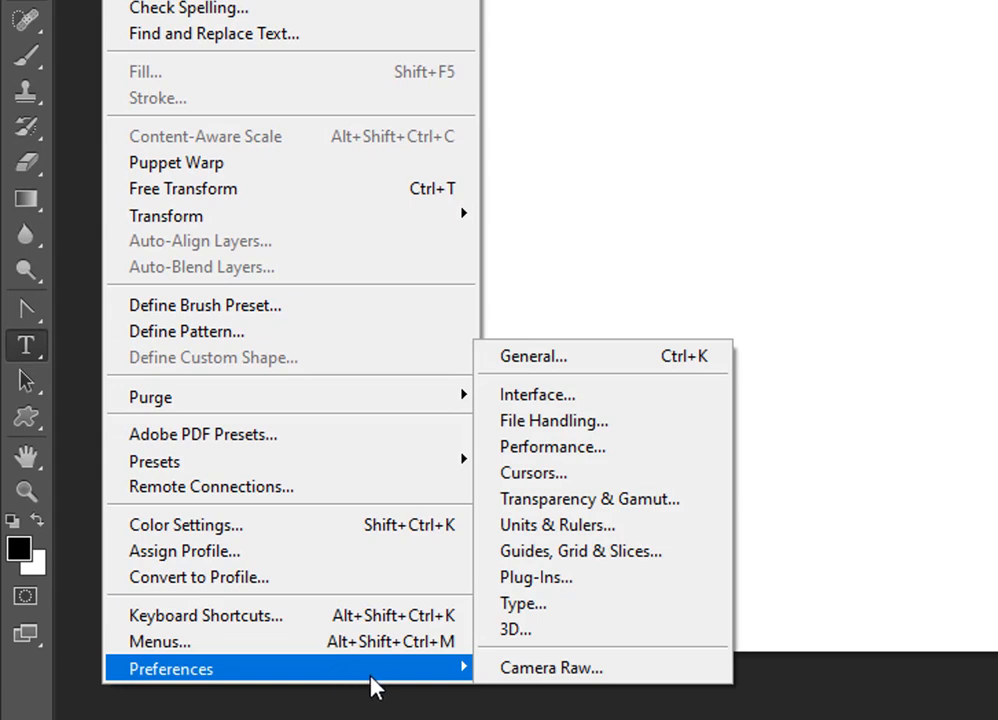
click(577, 612)
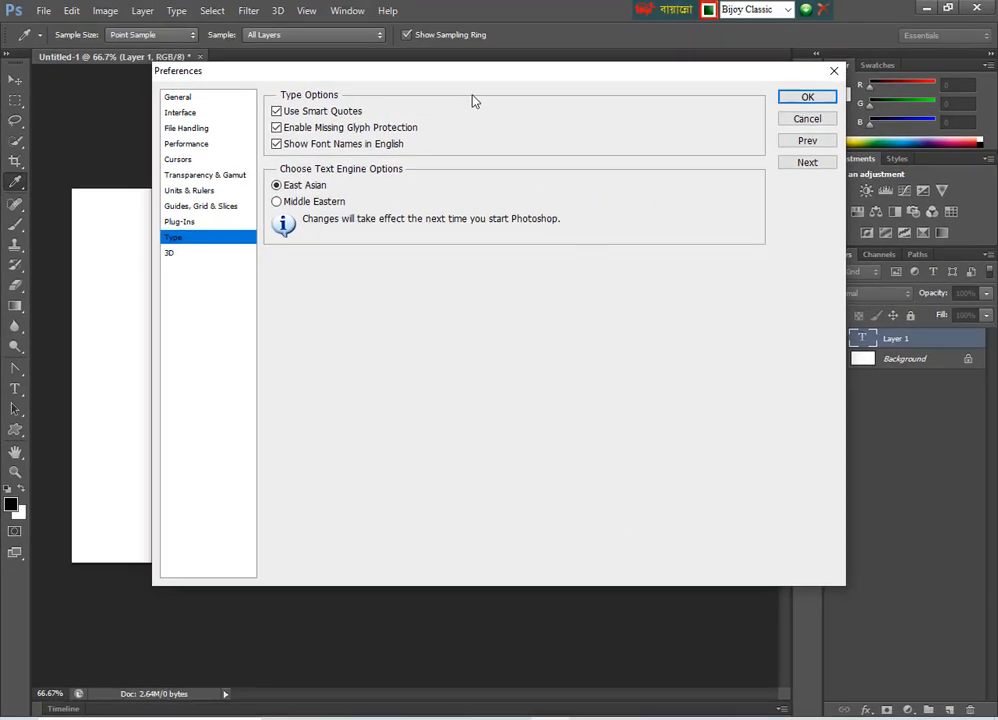
drag(480, 83, 574, 222)
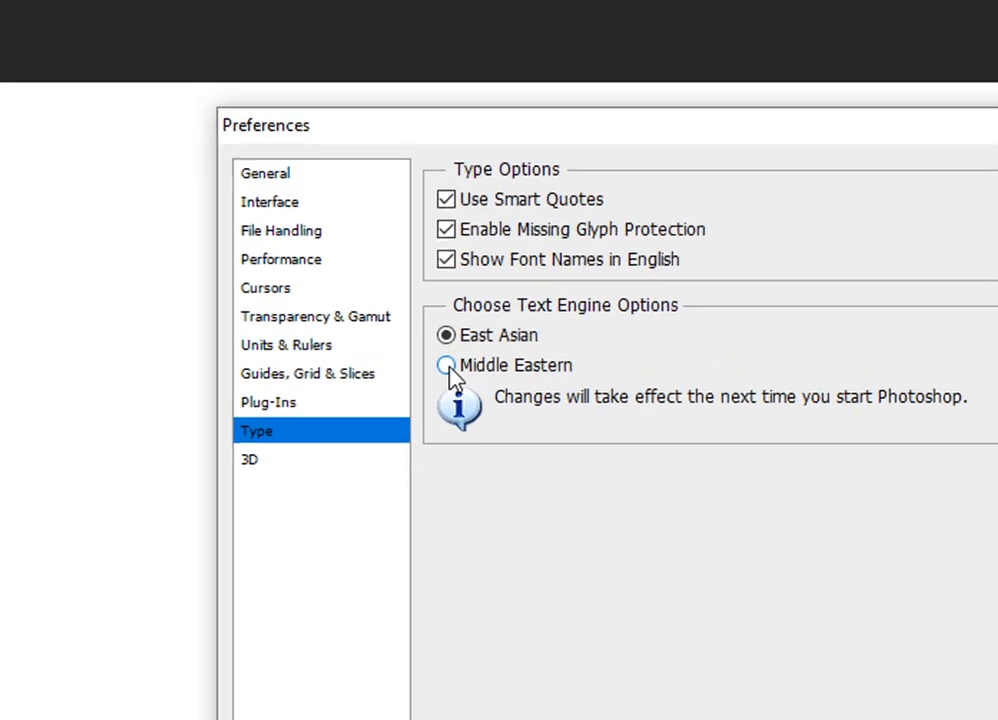
click(371, 343)
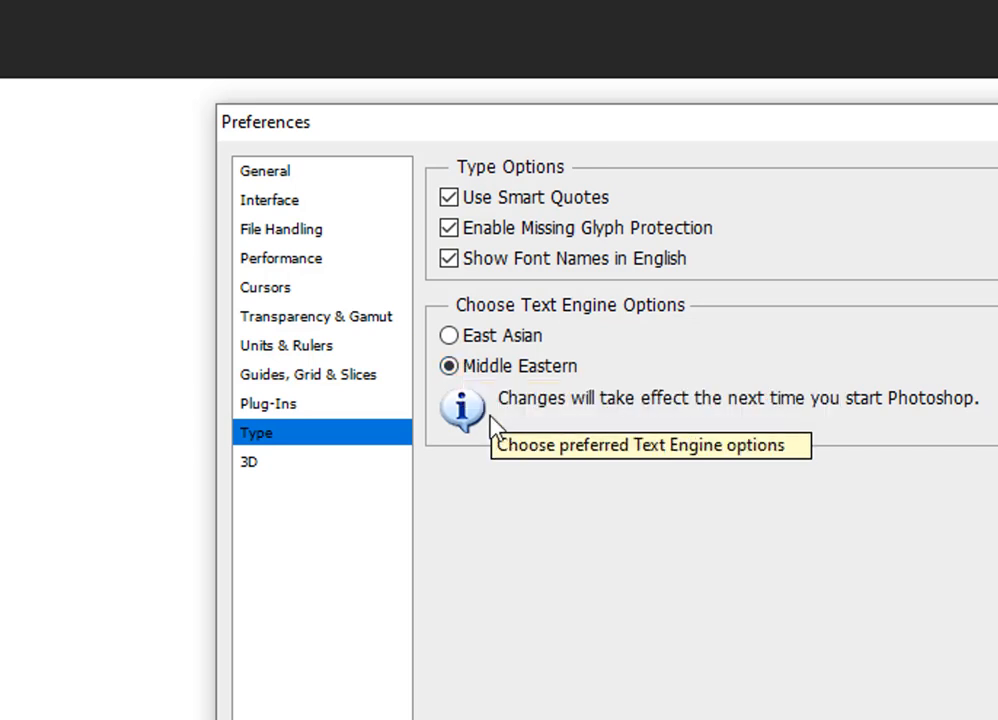
click(449, 337)
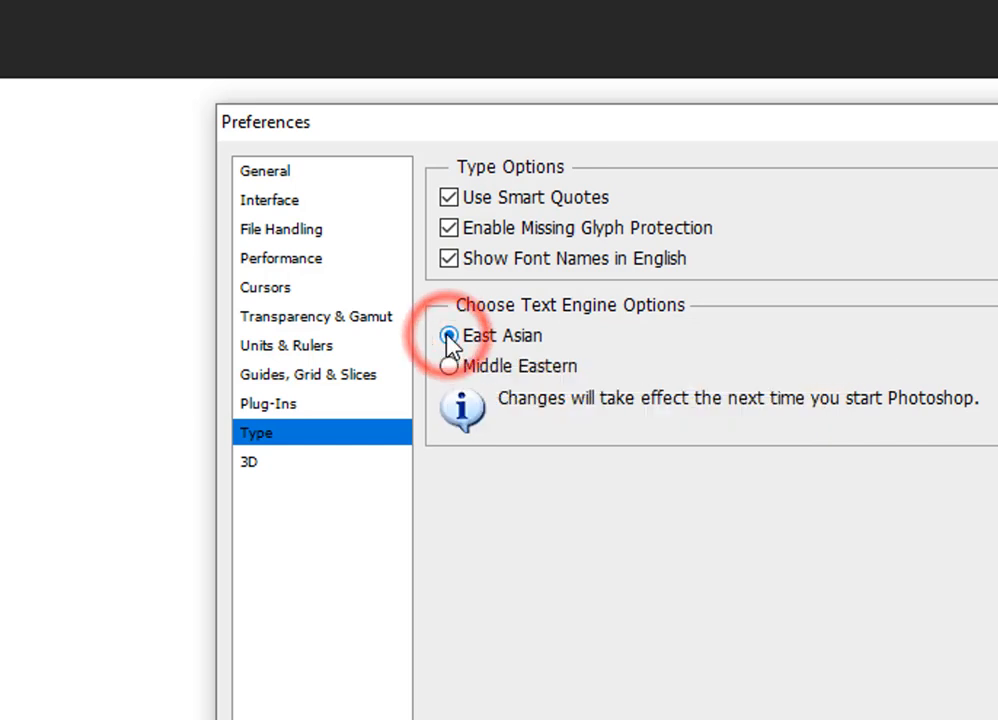
click(449, 366)
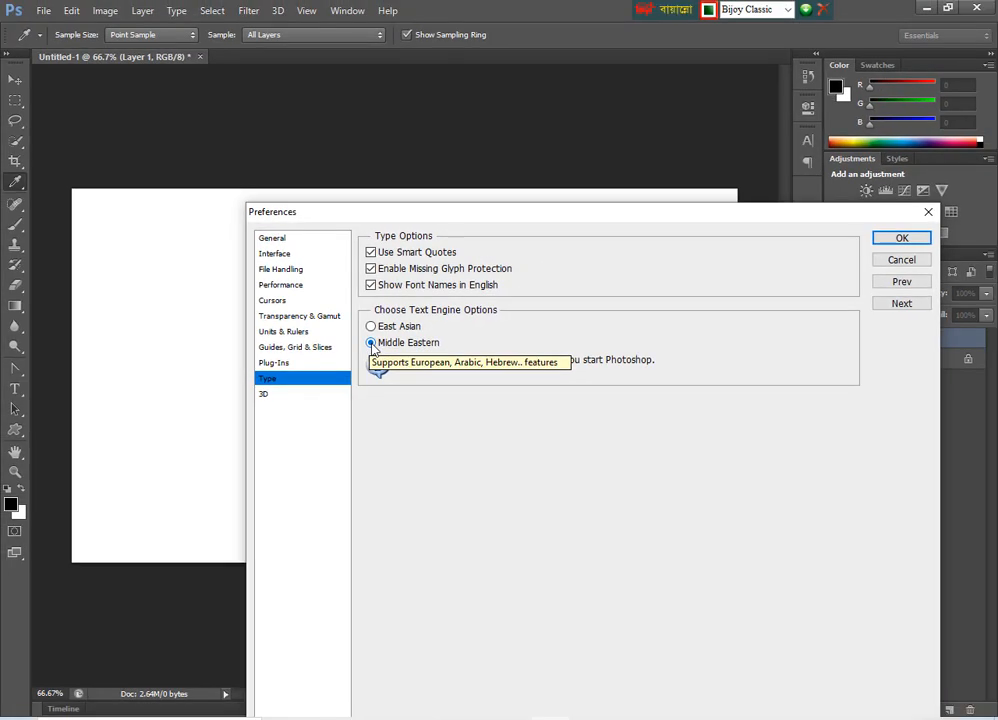
click(370, 326)
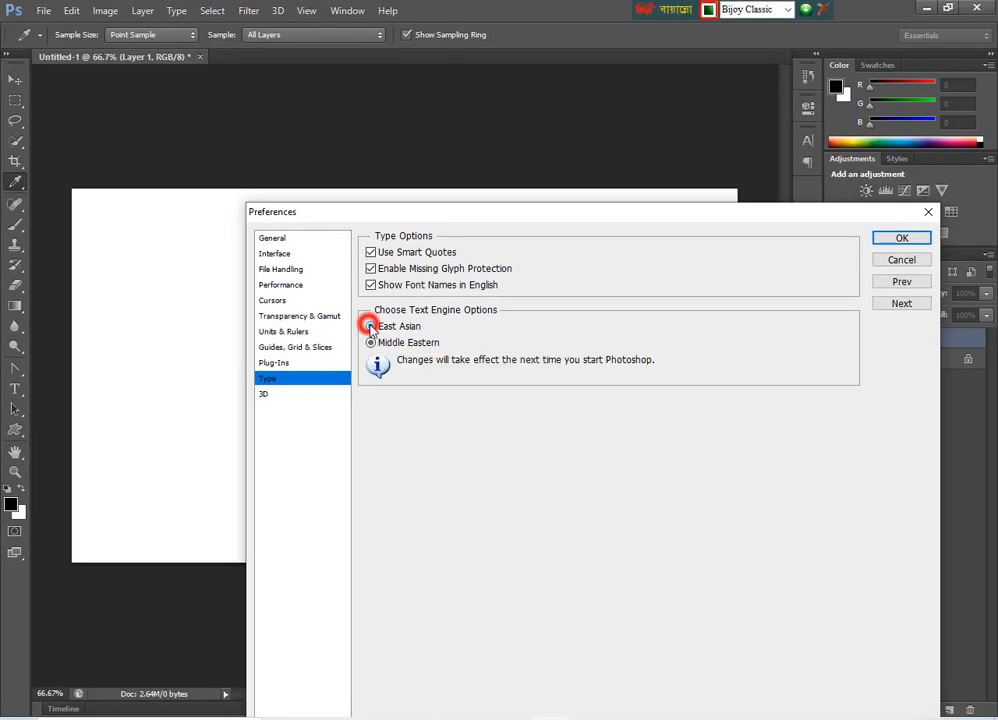
click(900, 238)
- Start a text line near the canvas centre, try the letter ল twice, delete it and cancel the text edit
click(352, 372)
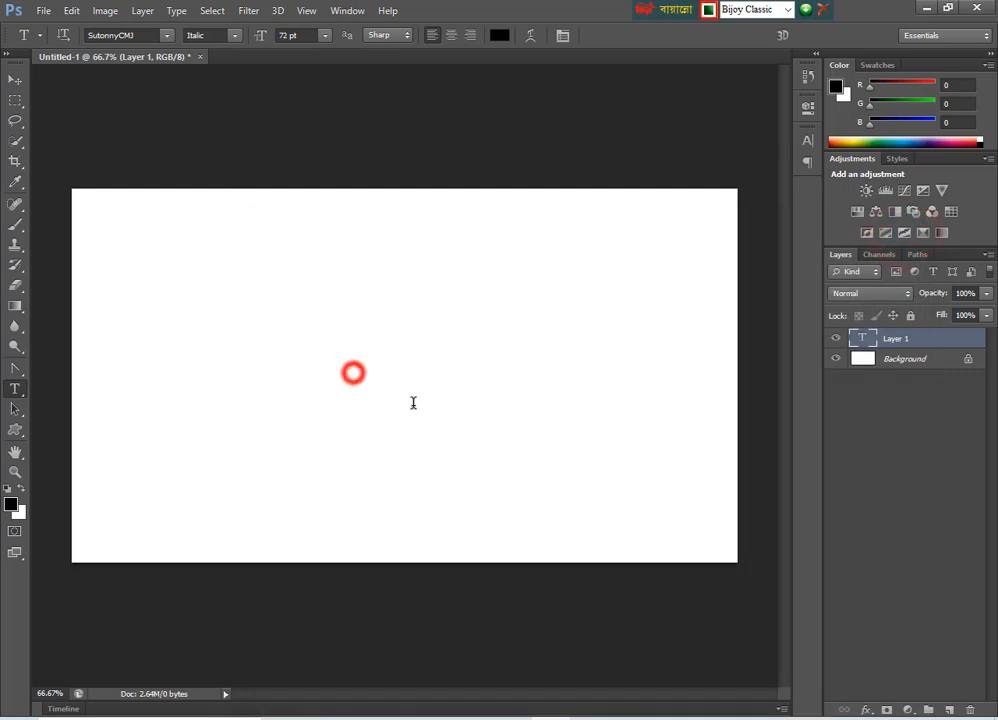
text(ল)
key(BackSpace)
key(BackSpace)
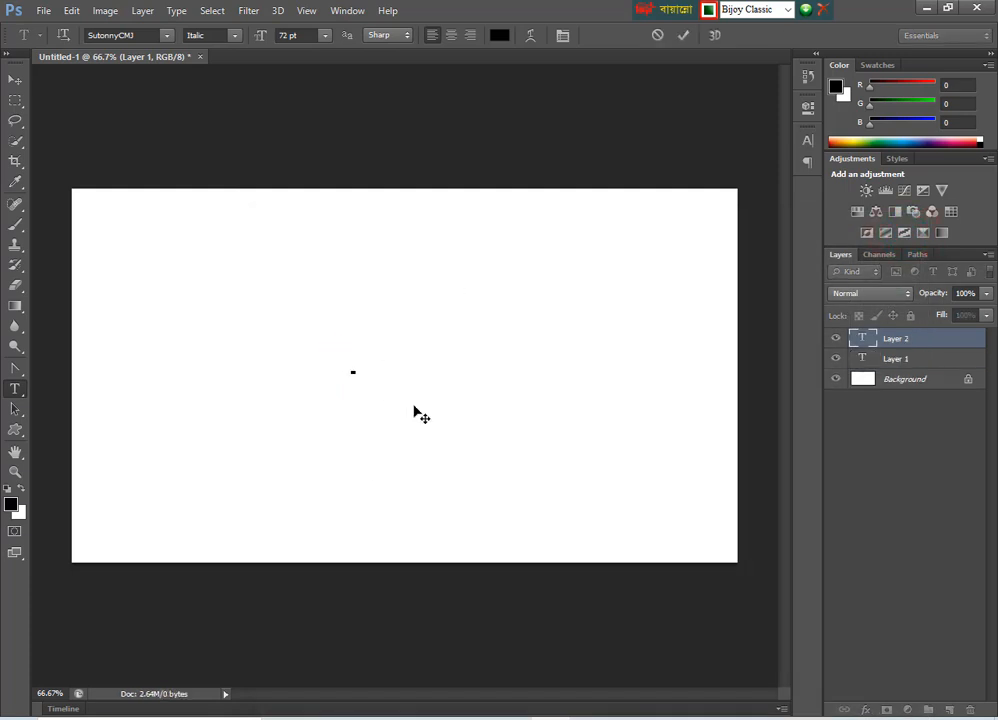
text(ল)
key(BackSpace)
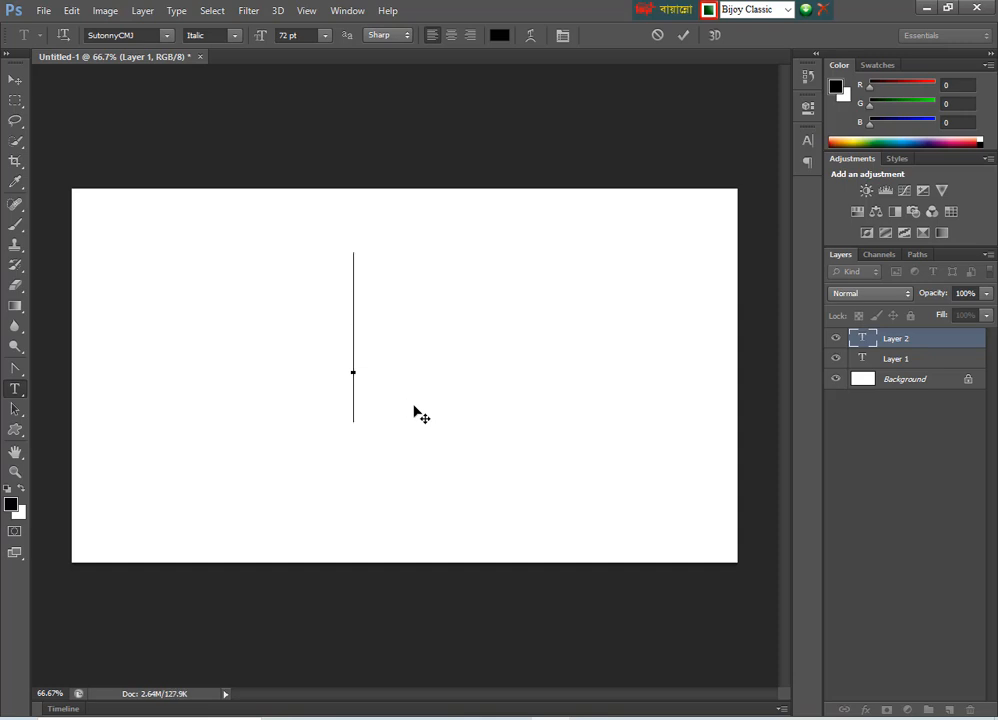
click(657, 36)
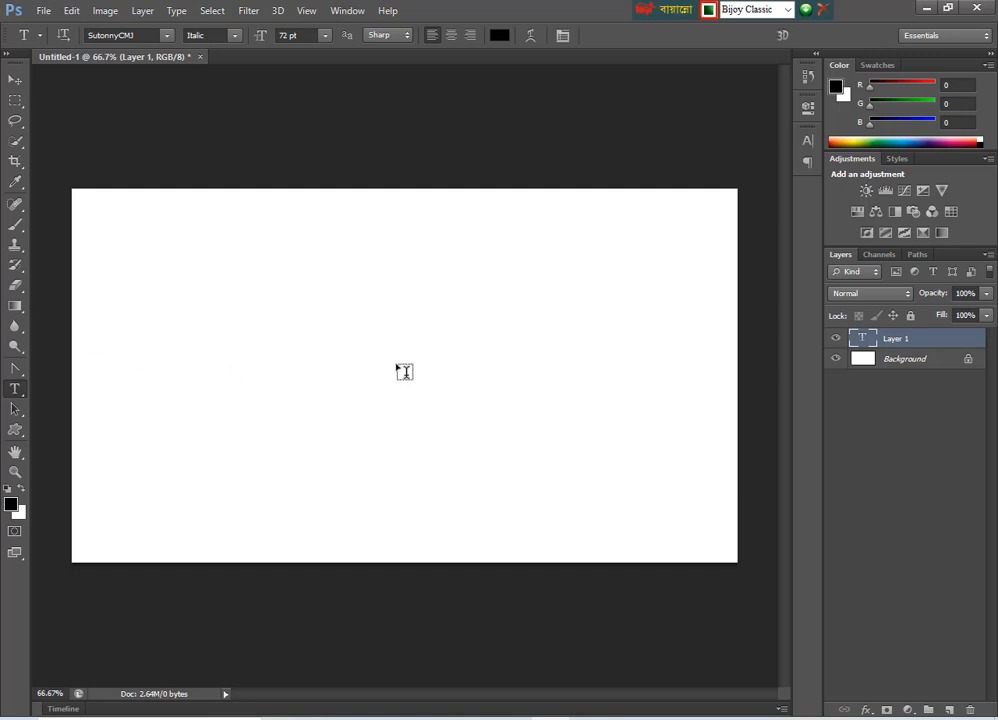
- Choose a layout from the Bijoy keyboard list, switch to Chrome and search Google for bijoyconverter.com
click(787, 9)
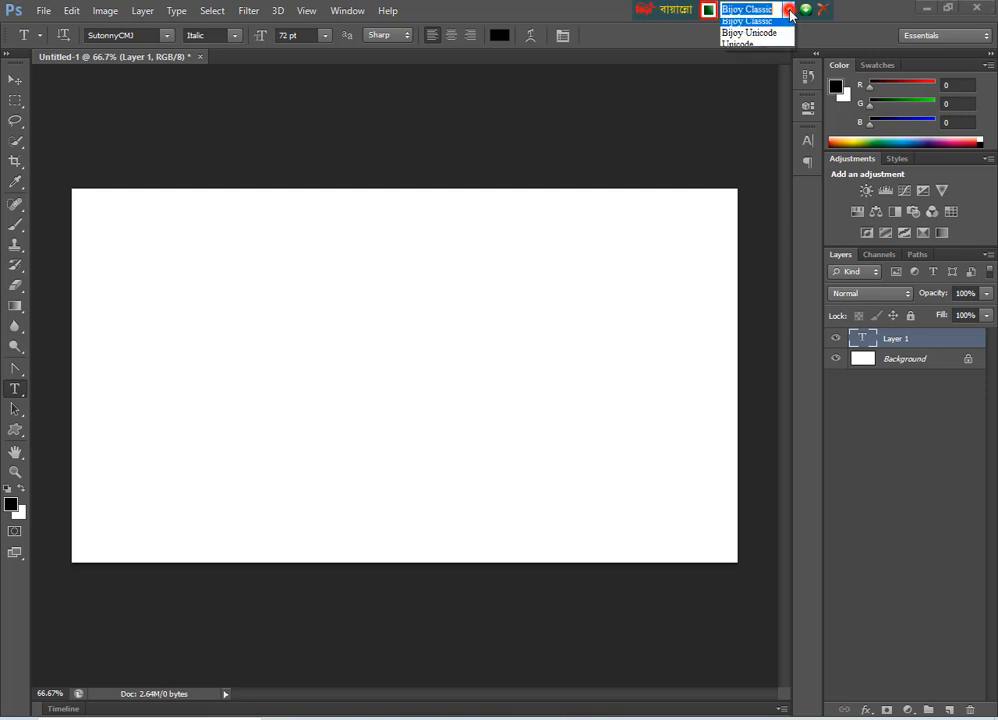
click(763, 30)
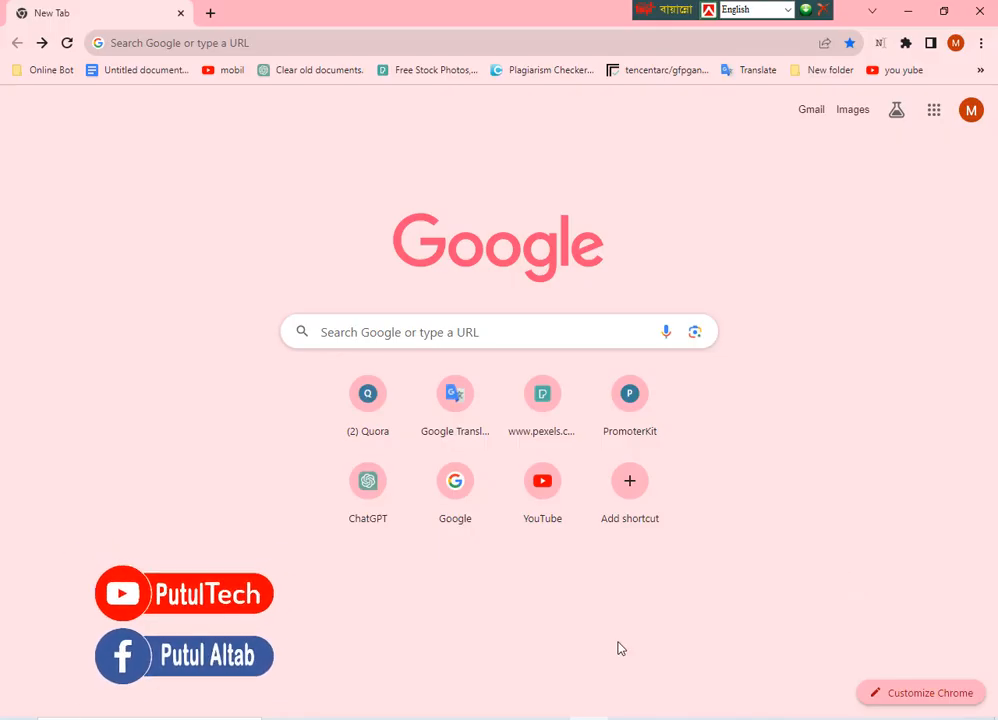
click(461, 501)
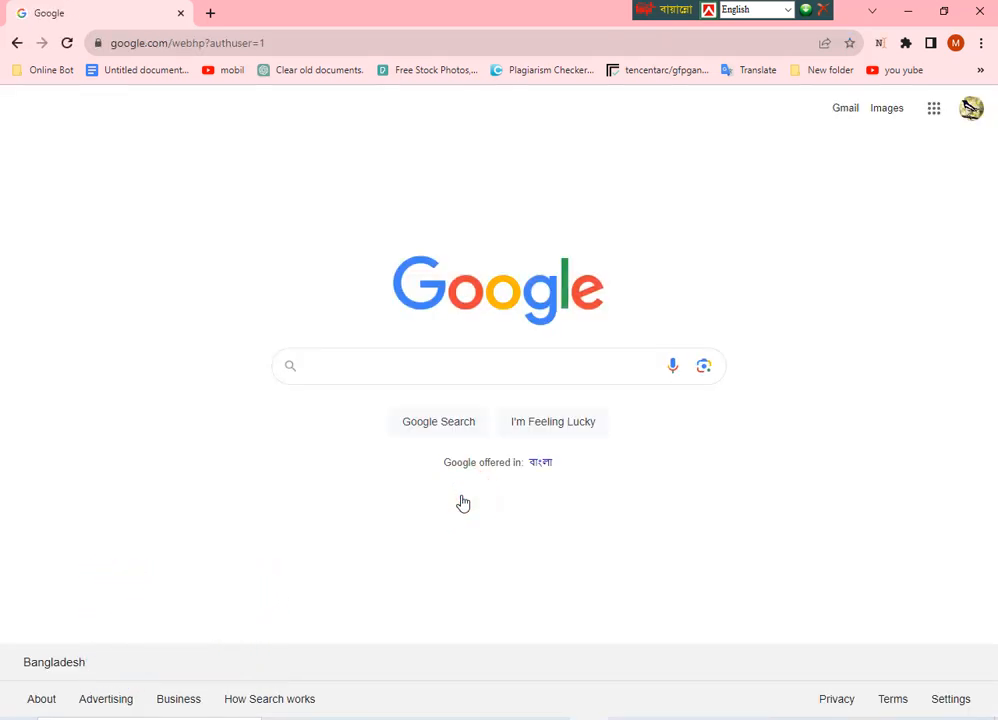
text(b)
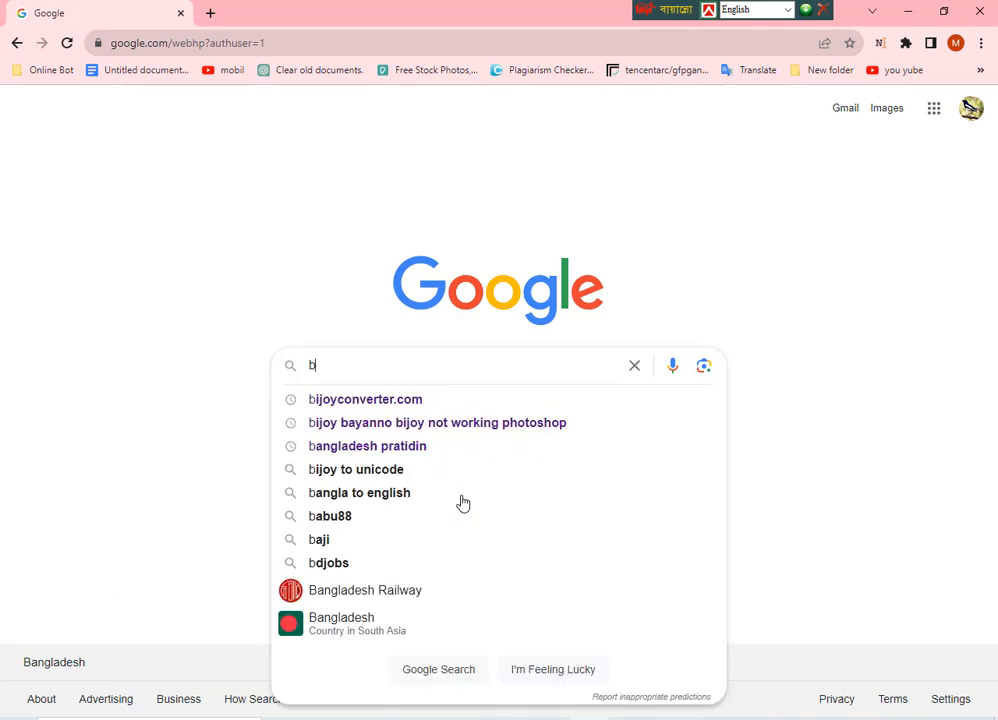
click(364, 400)
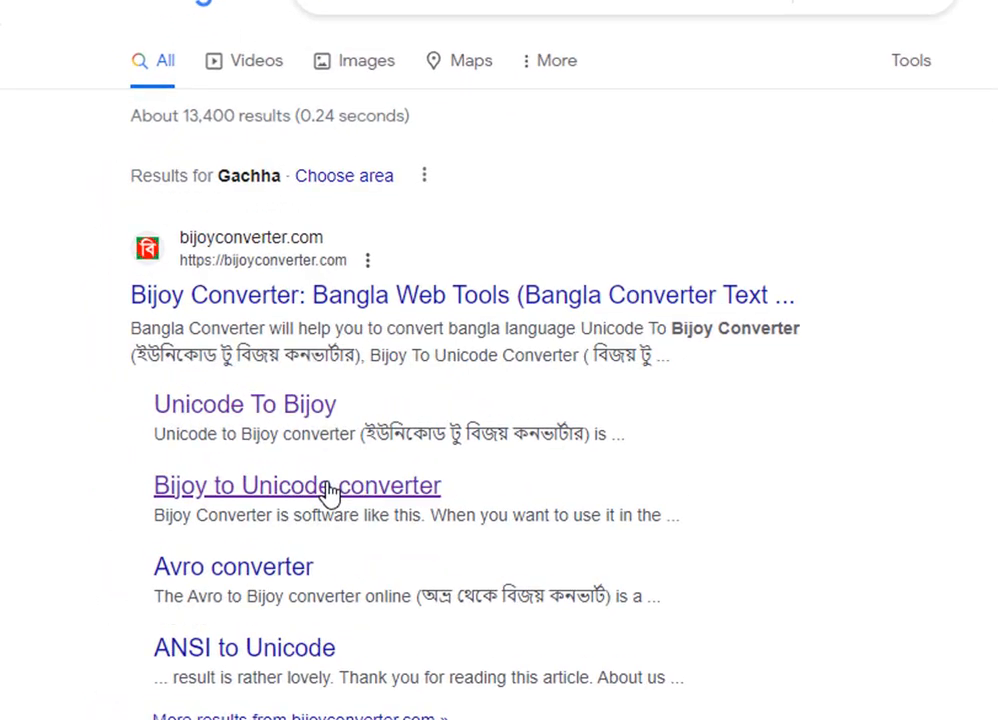
- Open the Unicode To Bijoy converter from the search results, return to the results and reopen it
click(274, 420)
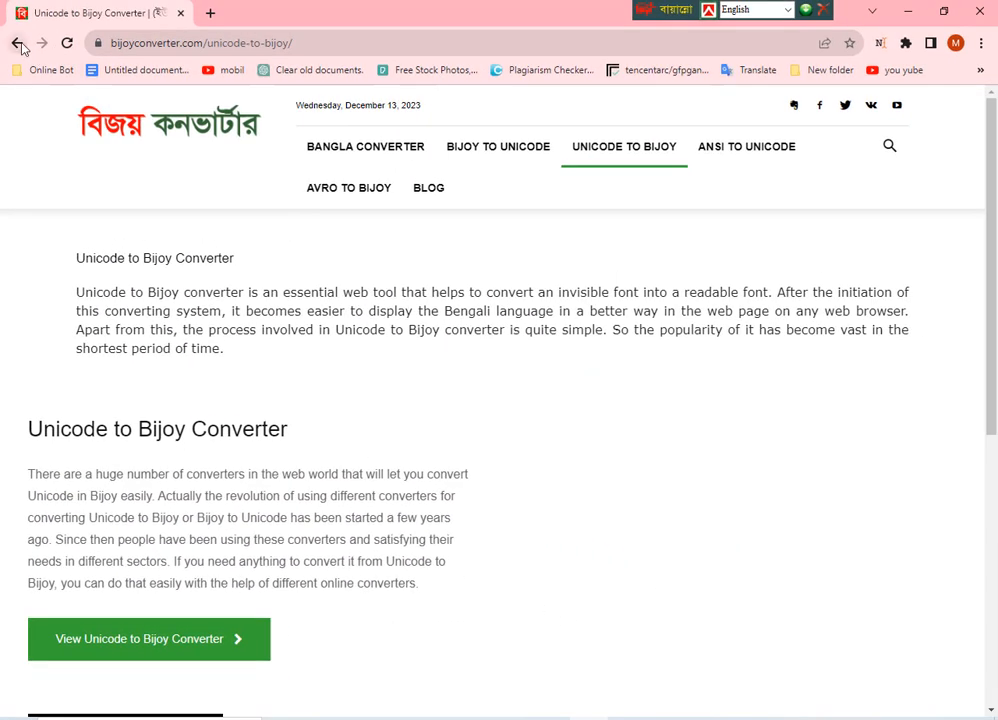
click(18, 44)
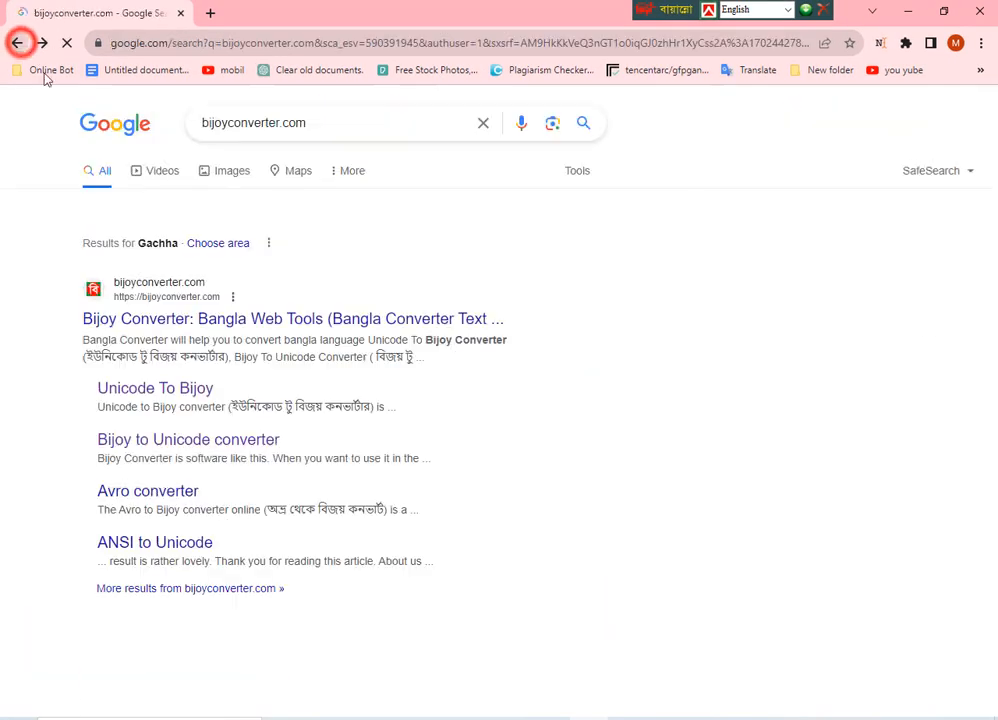
click(138, 393)
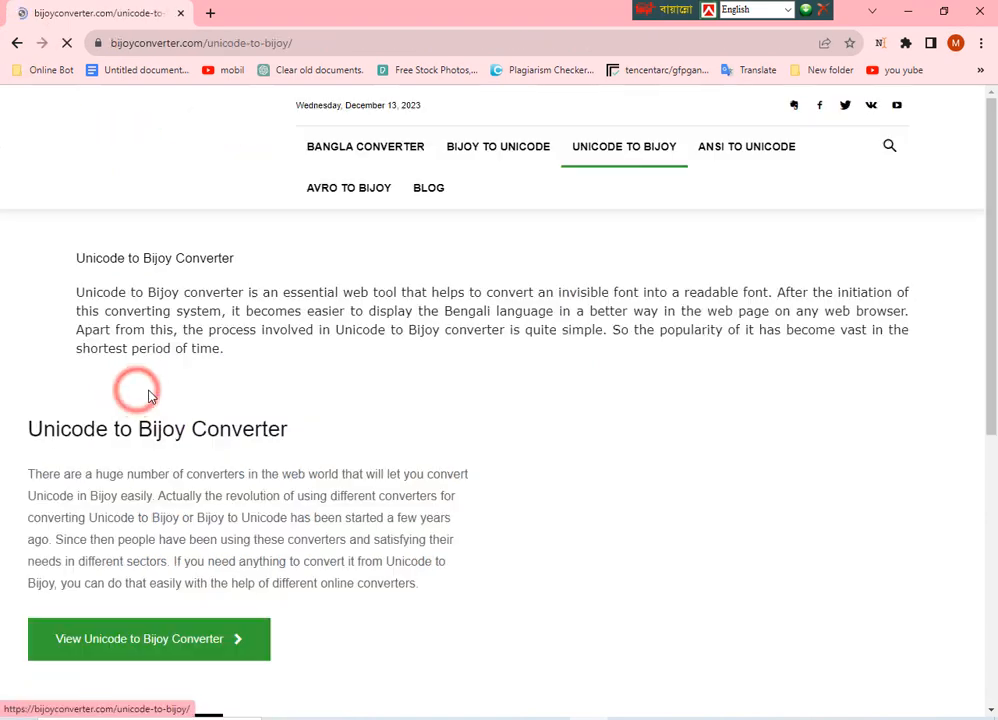
- With the Unicode keyboard layout active, enter আমার বাংলা in the converter's Unicode Input field
scroll(391, 386, down, 4)
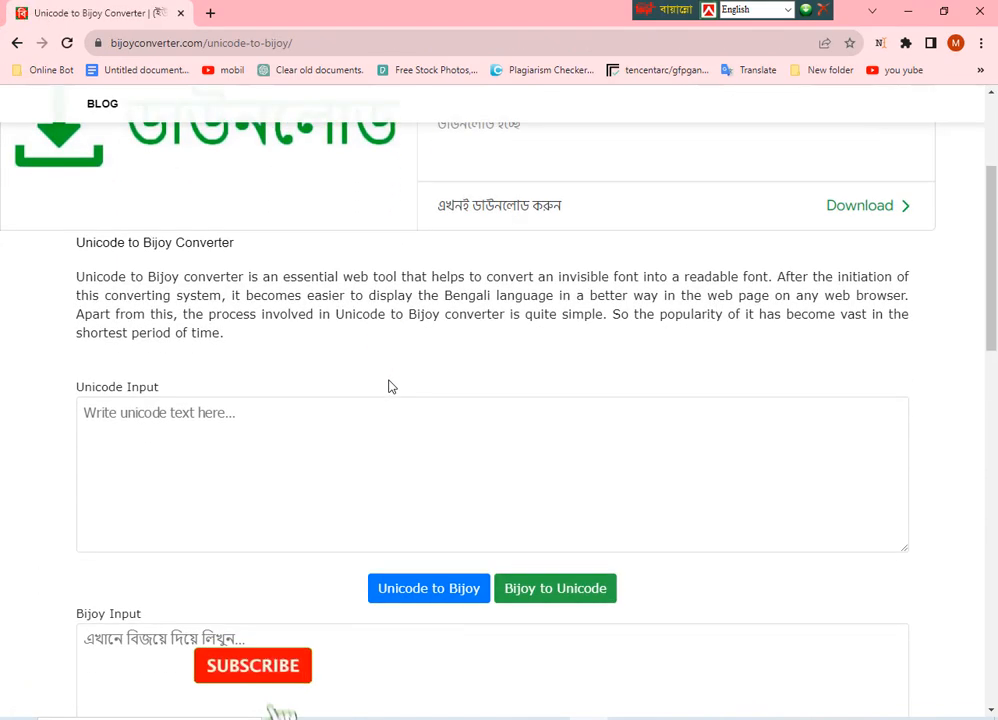
scroll(420, 365, up, 2)
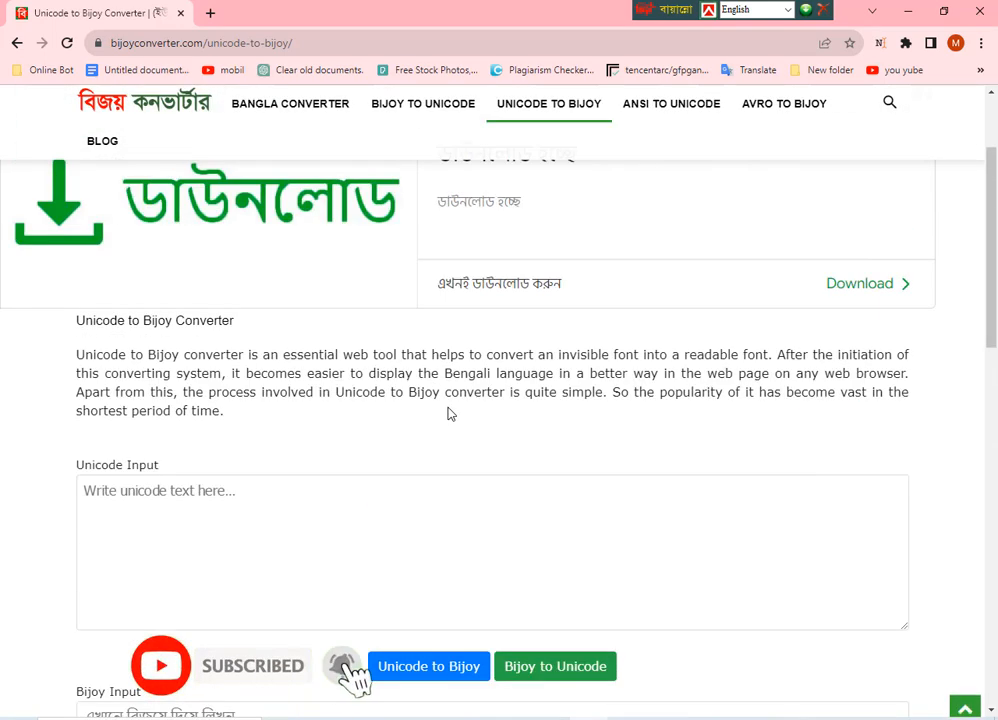
scroll(445, 405, down, 1)
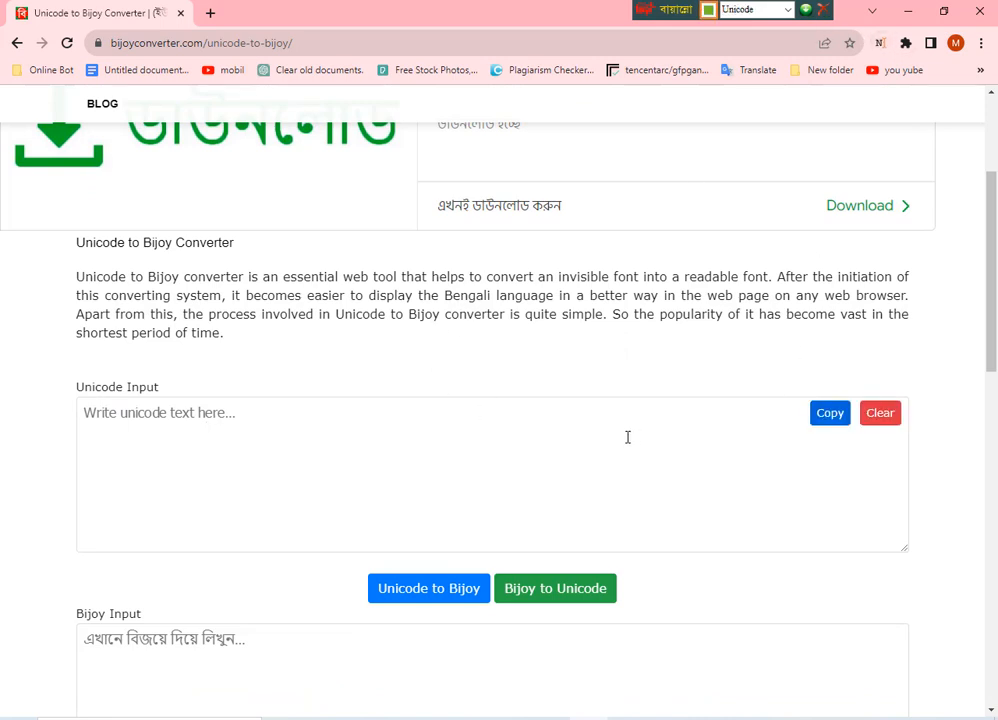
click(368, 442)
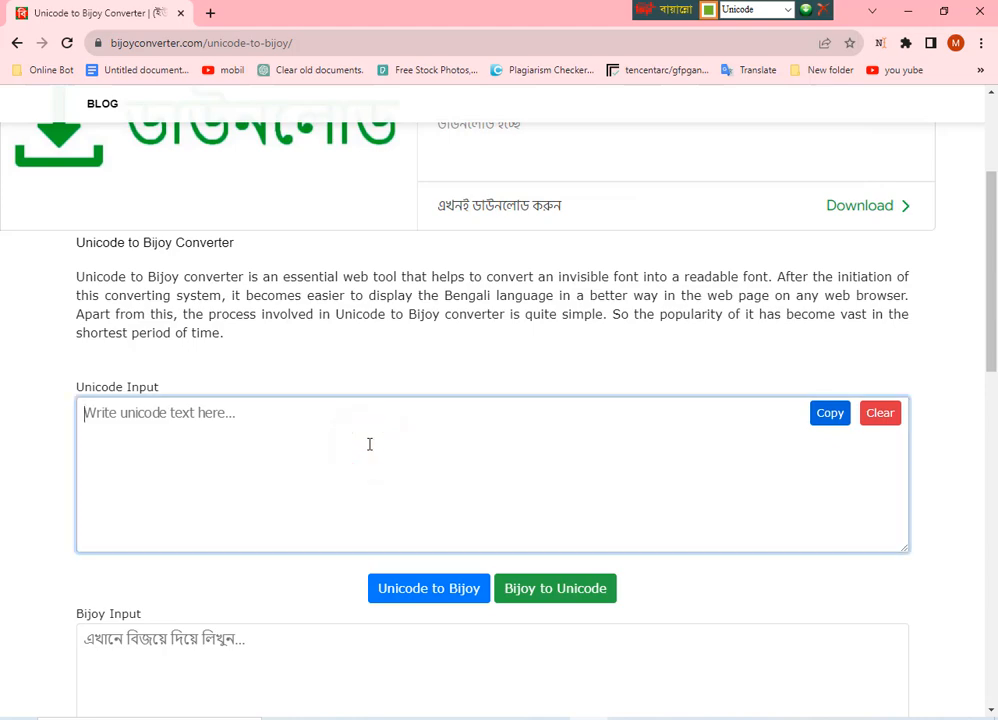
text(আমার বাংলা)
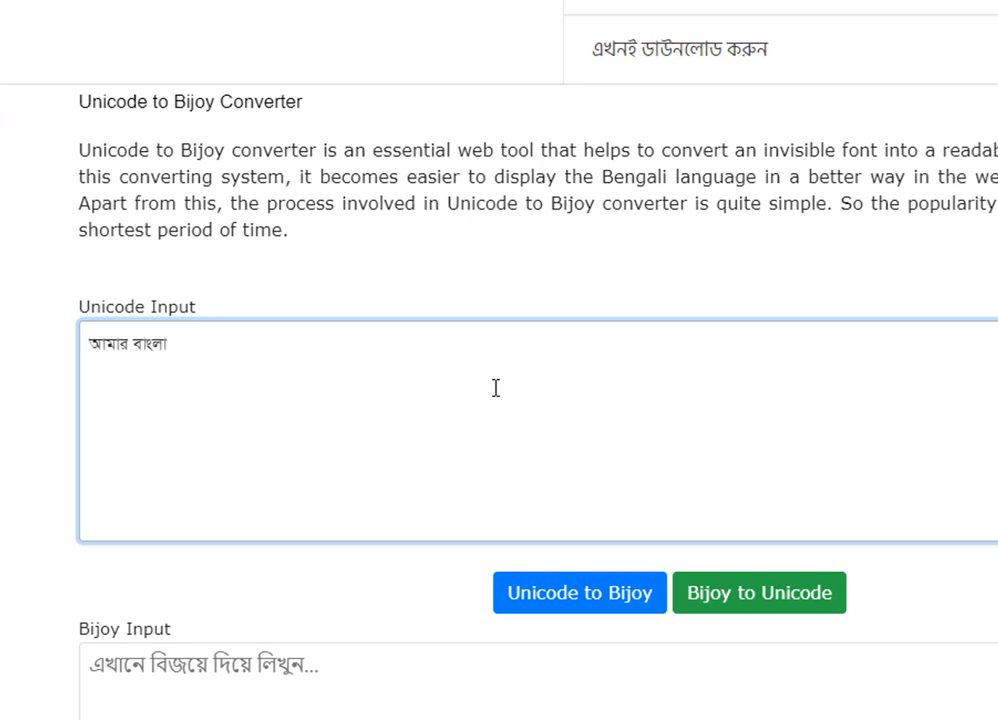
key(ctrl+a)
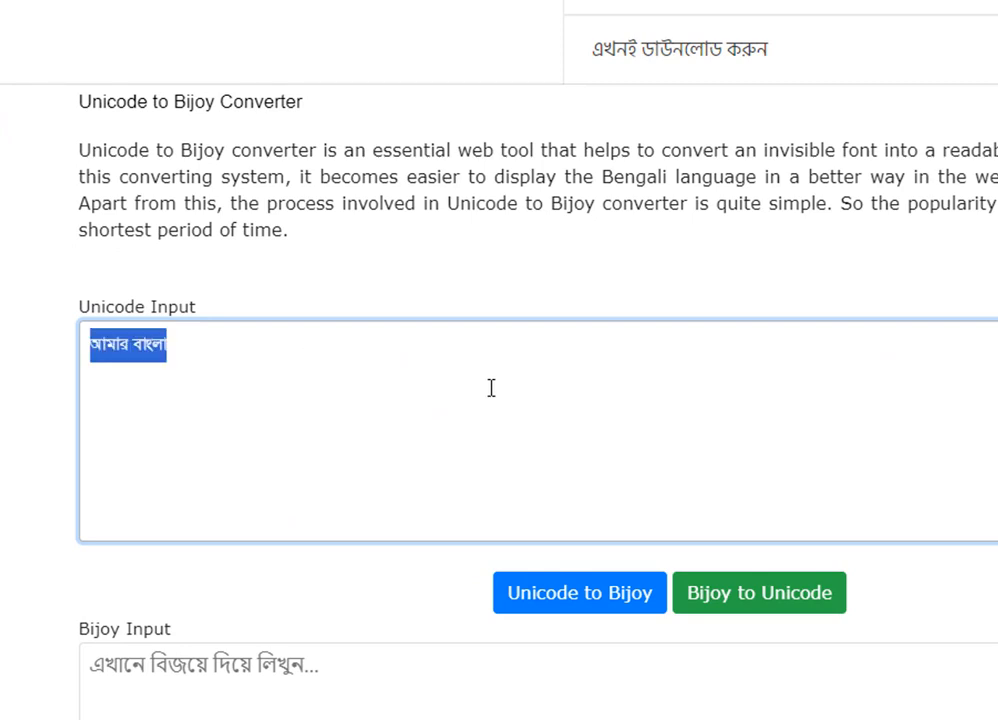
click(490, 387)
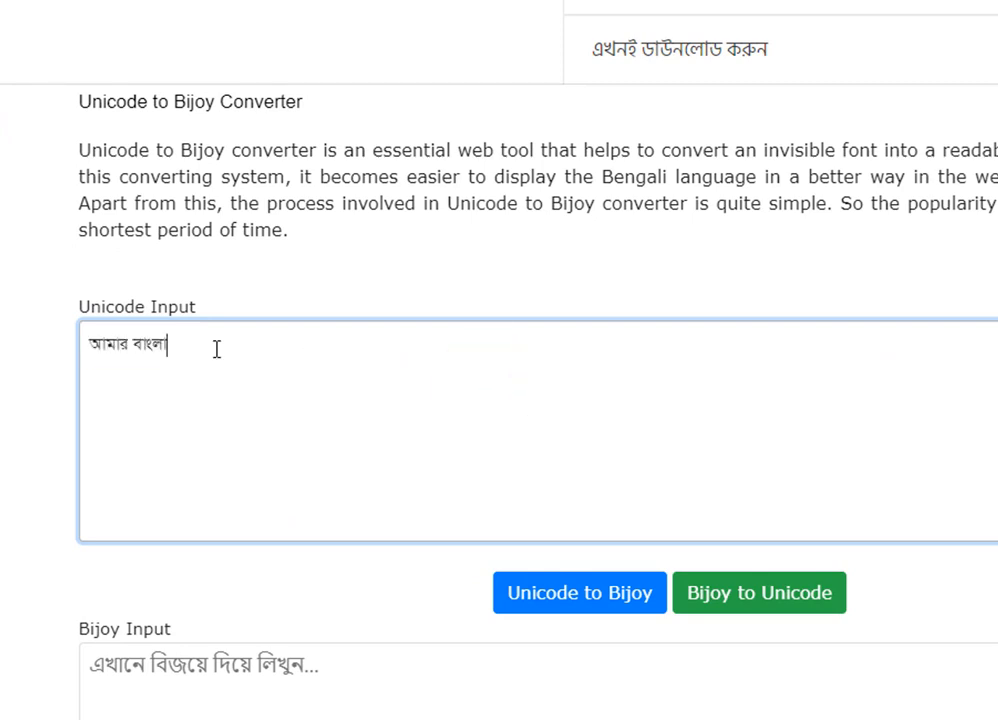
- Copy আমার বাংলা from the Unicode Input field, switch to Photoshop and paste it as a new text line on the canvas
scroll(760, 395, down, 1)
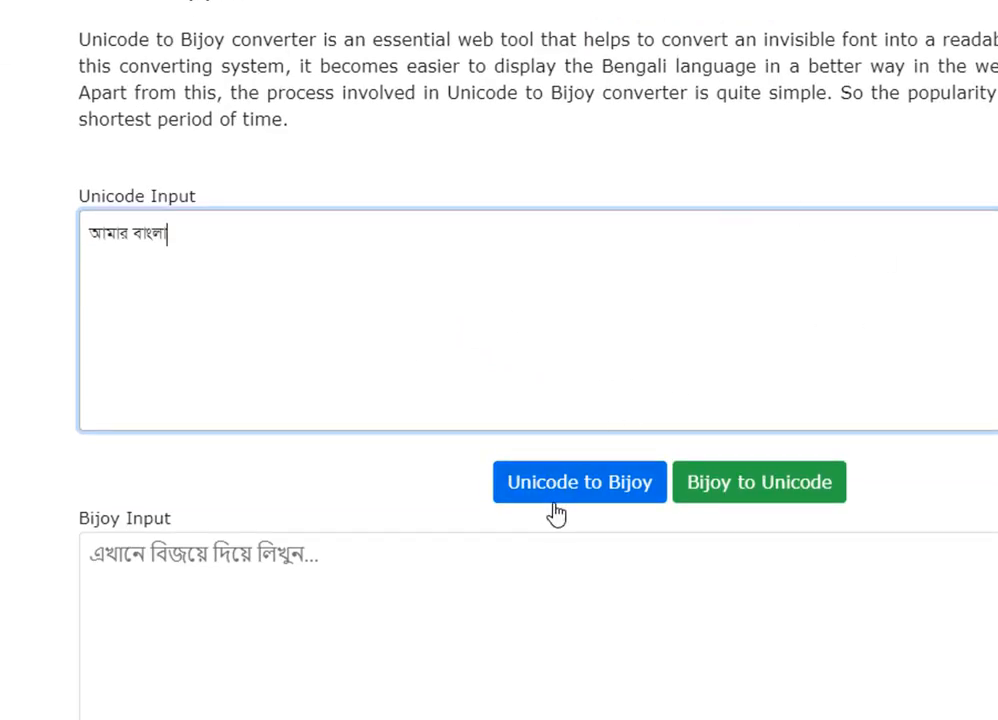
triple_click(170, 235)
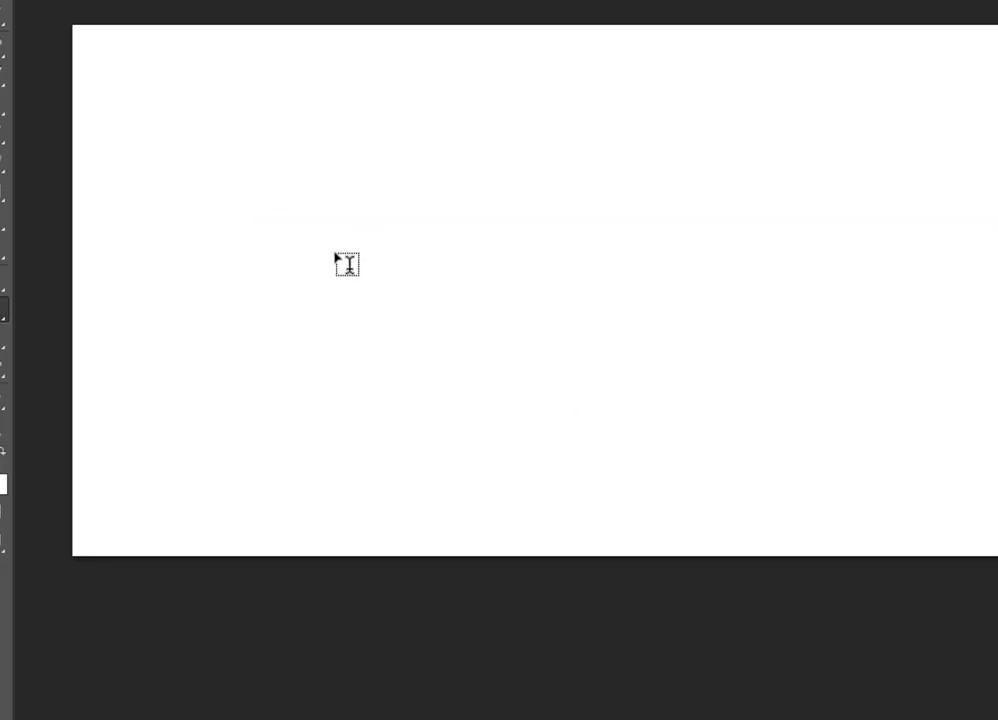
click(301, 238)
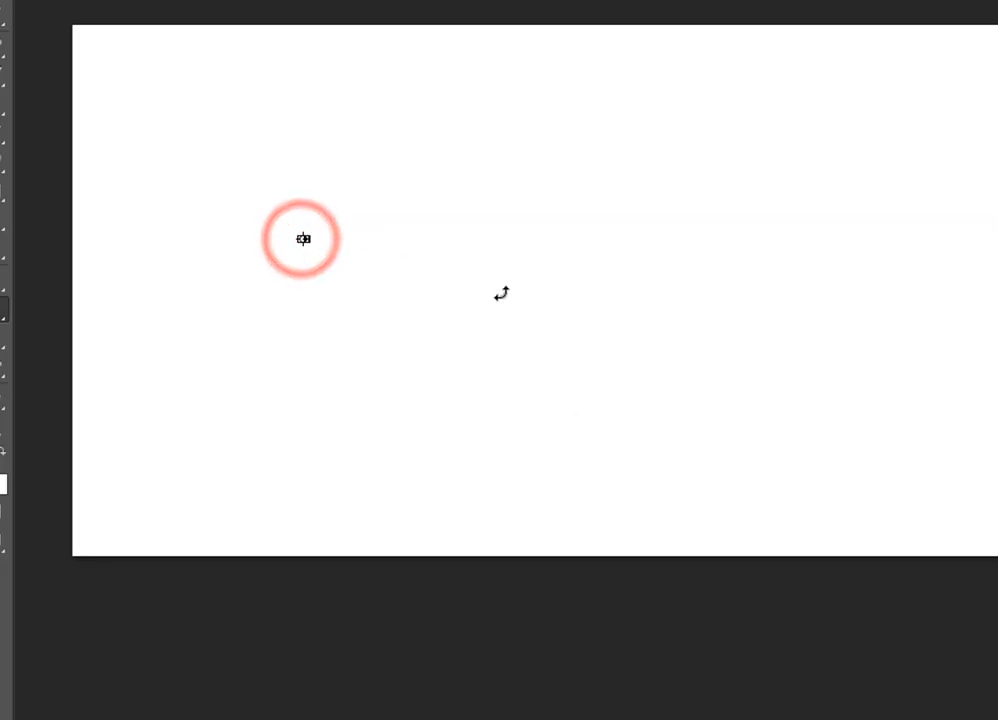
click(339, 5)
click(417, 180)
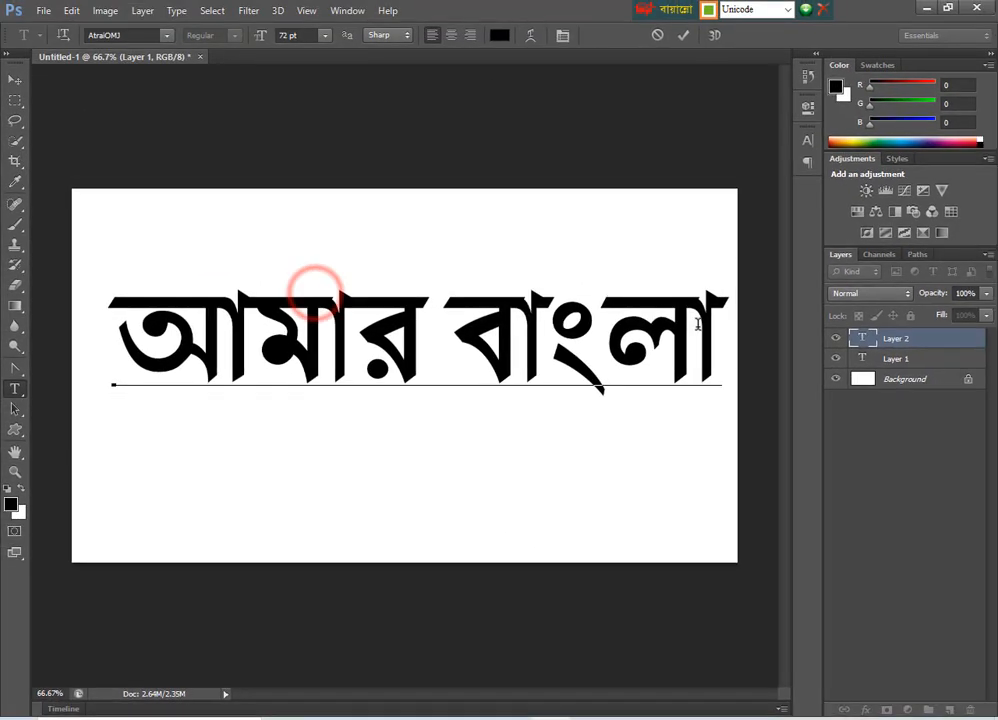
- Try the BhairabMJ, BurigangaSushreeMJ and BorakMJ fonts on the pasted Unicode text, and cancel the text edit
triple_click(717, 330)
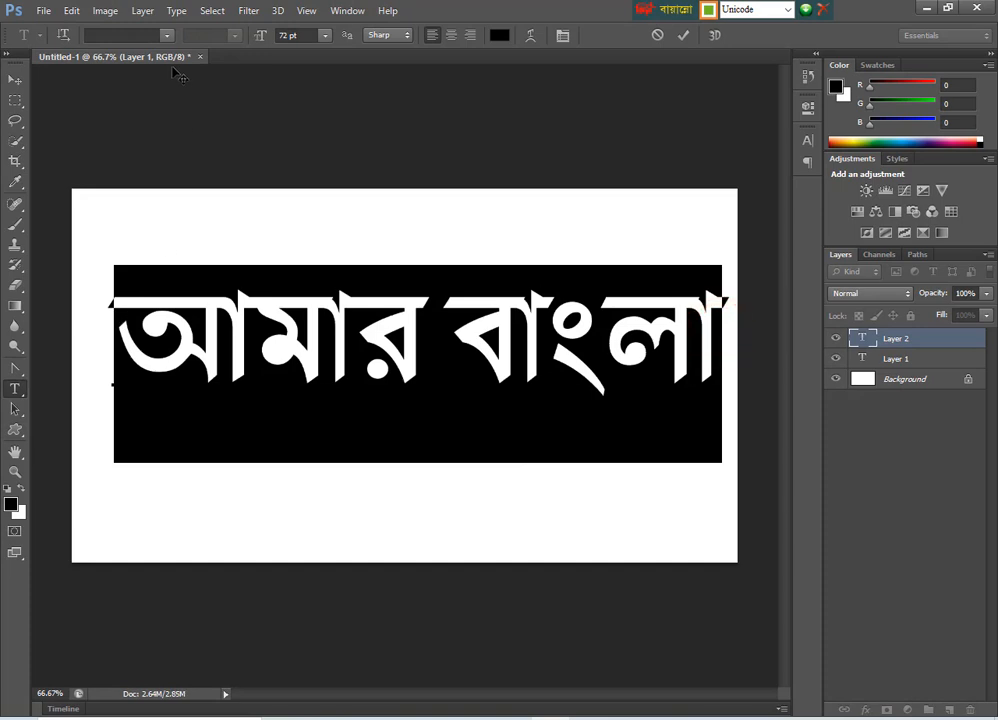
click(166, 35)
click(210, 182)
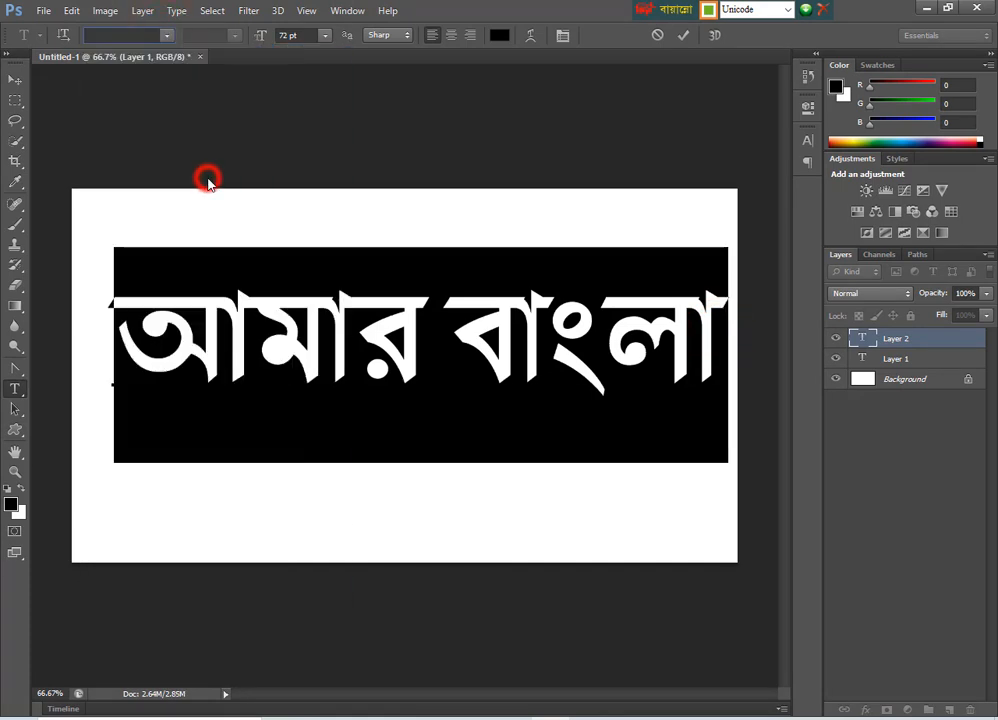
click(163, 38)
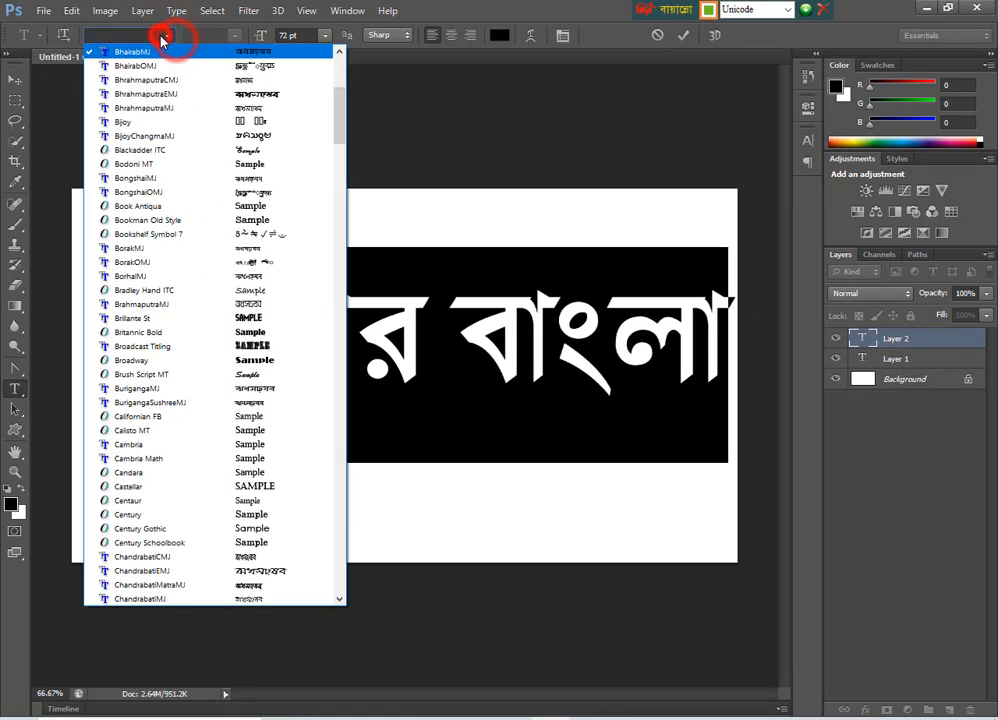
click(203, 410)
click(167, 35)
scroll(216, 223, up, 5)
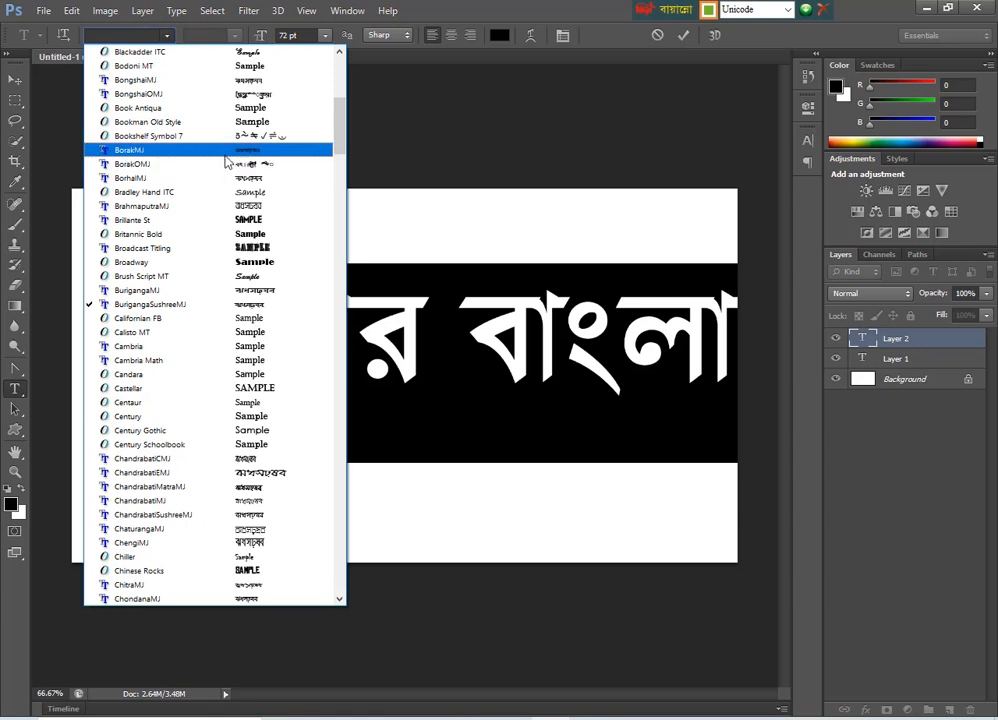
click(225, 152)
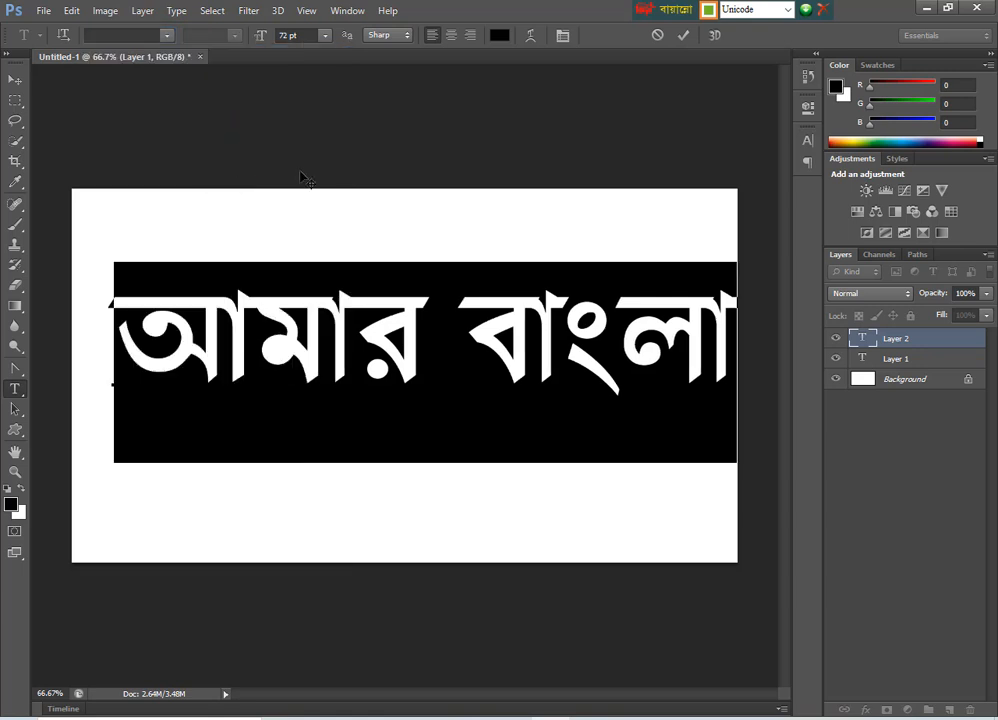
click(657, 35)
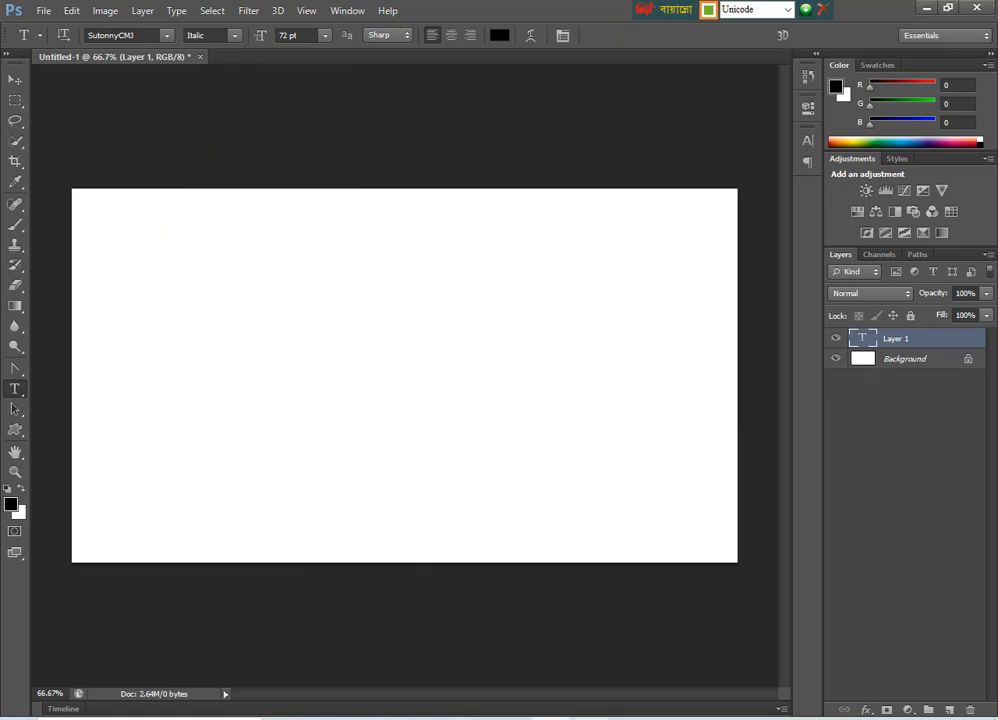
- Switch to Chrome, convert the Unicode text আমার বাংলা to Bijoy and copy the result from the Bijoy Input field
click(582, 717)
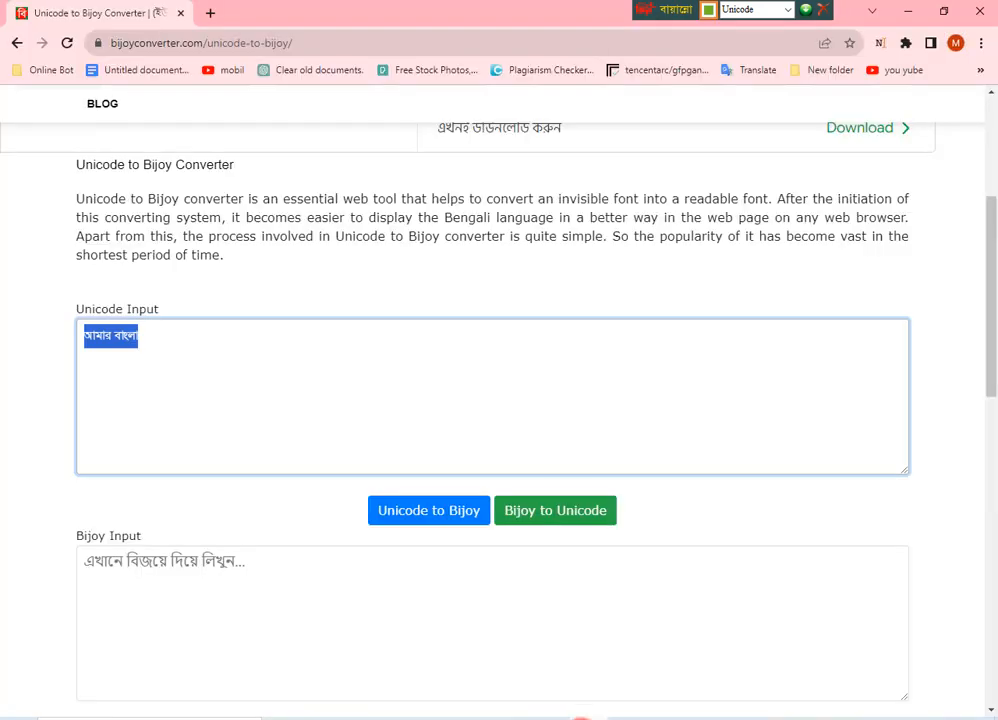
click(418, 516)
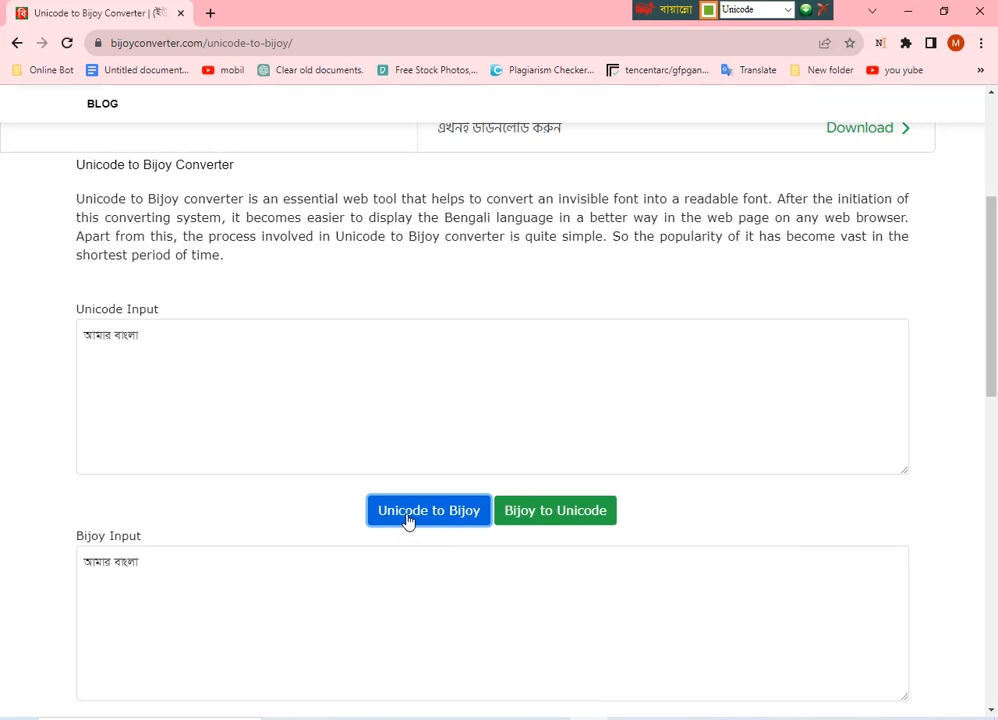
drag(140, 561, 14, 569)
key(ctrl+c)
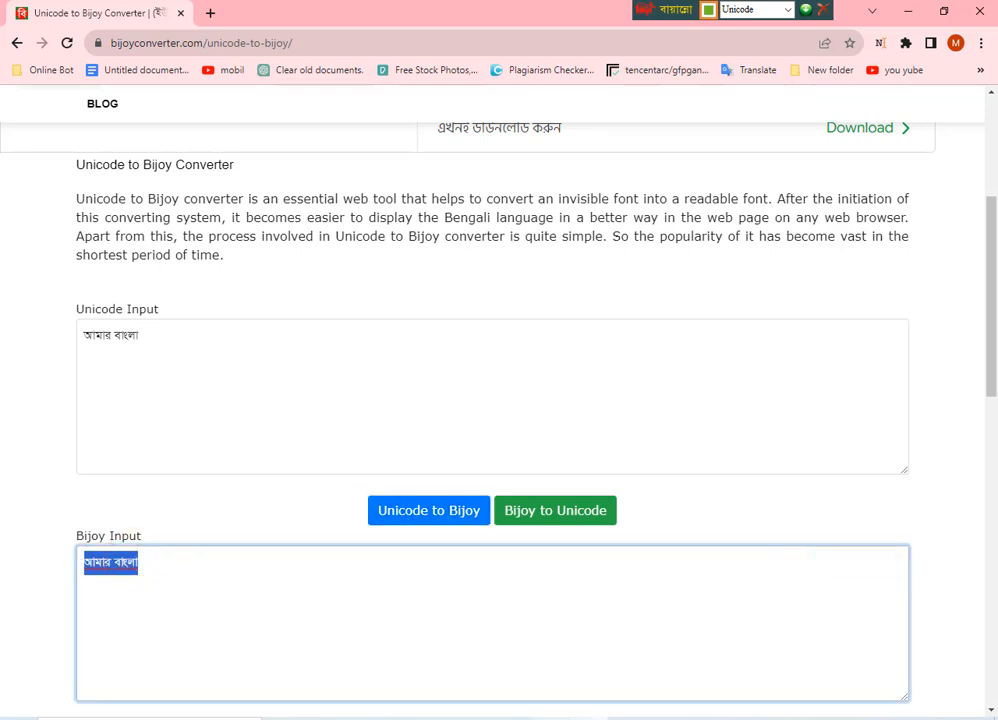
- Switch to Photoshop, paste the converted text as a new line on the canvas, reposition it and select all of it
key(alt+Tab)
click(243, 335)
key(ctrl+v)
drag(486, 479, 390, 506)
drag(537, 312, 85, 276)
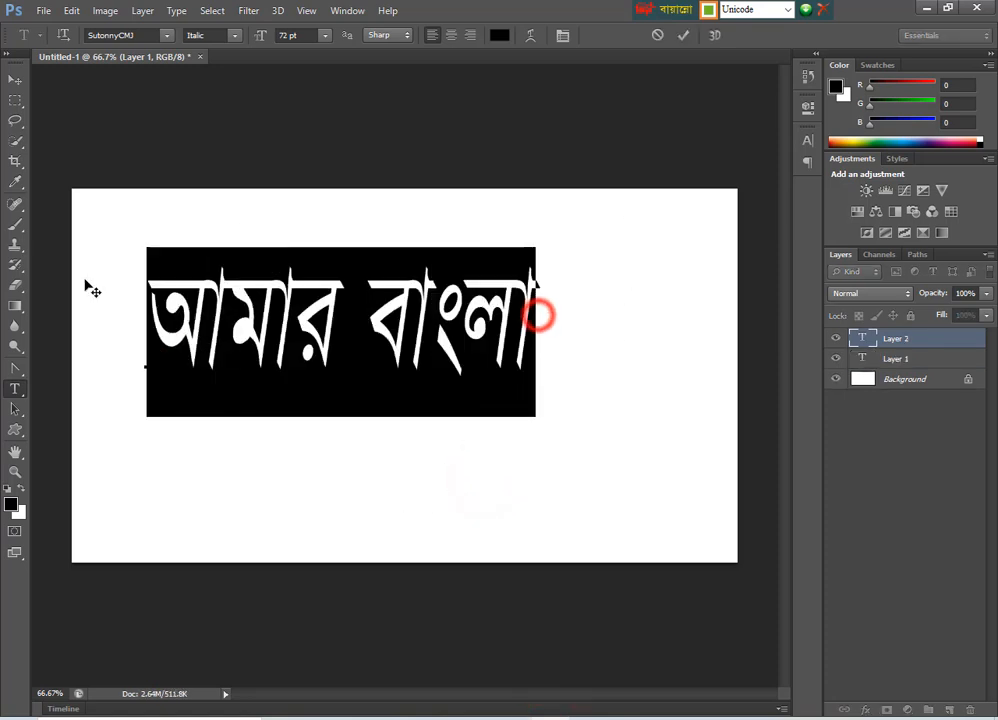
- Step the selected text's font from SutonnyCMJ back through the font list to the Shorif Shishir Bijoy font
click(141, 36)
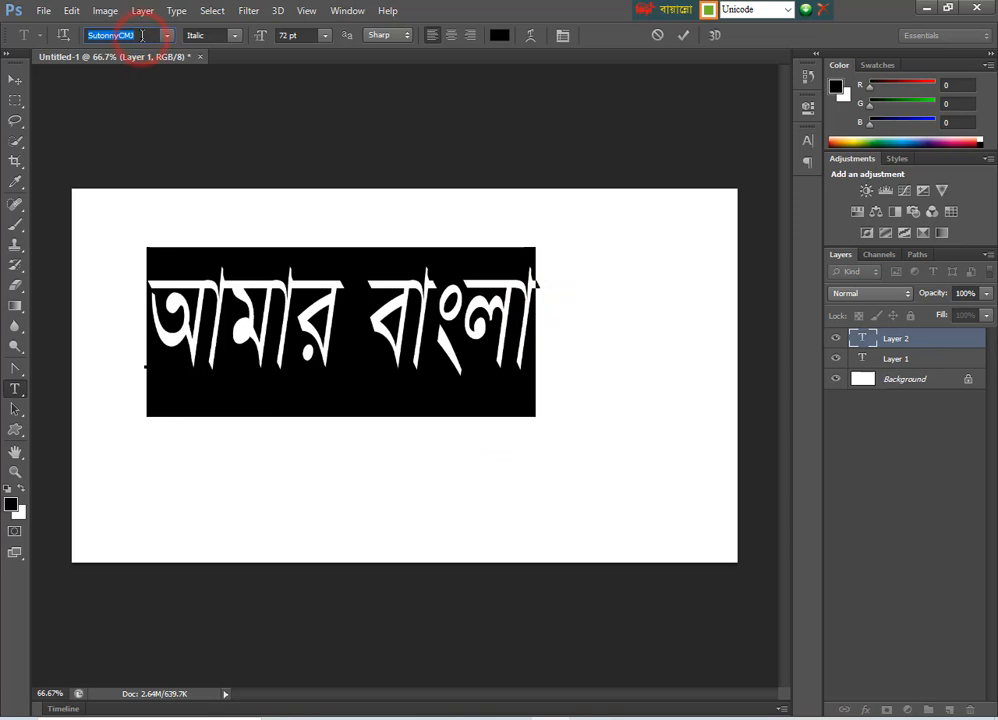
key(Up)
key(Up)
key(Up)
key(Up)
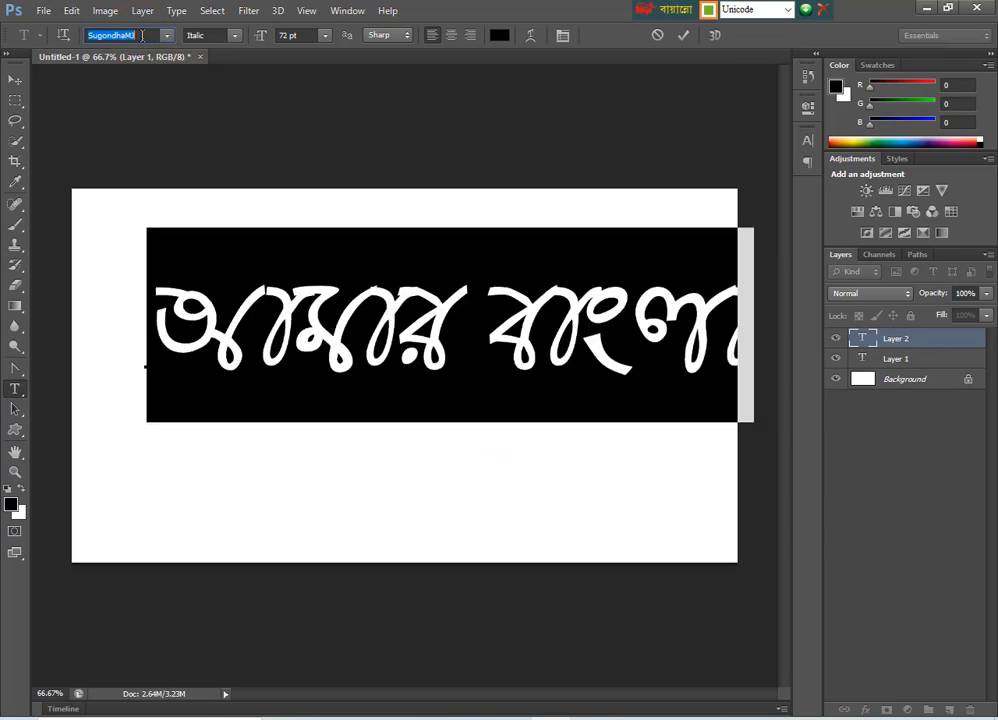
key(Up)
key(Up)
key(Up)
key(Up)
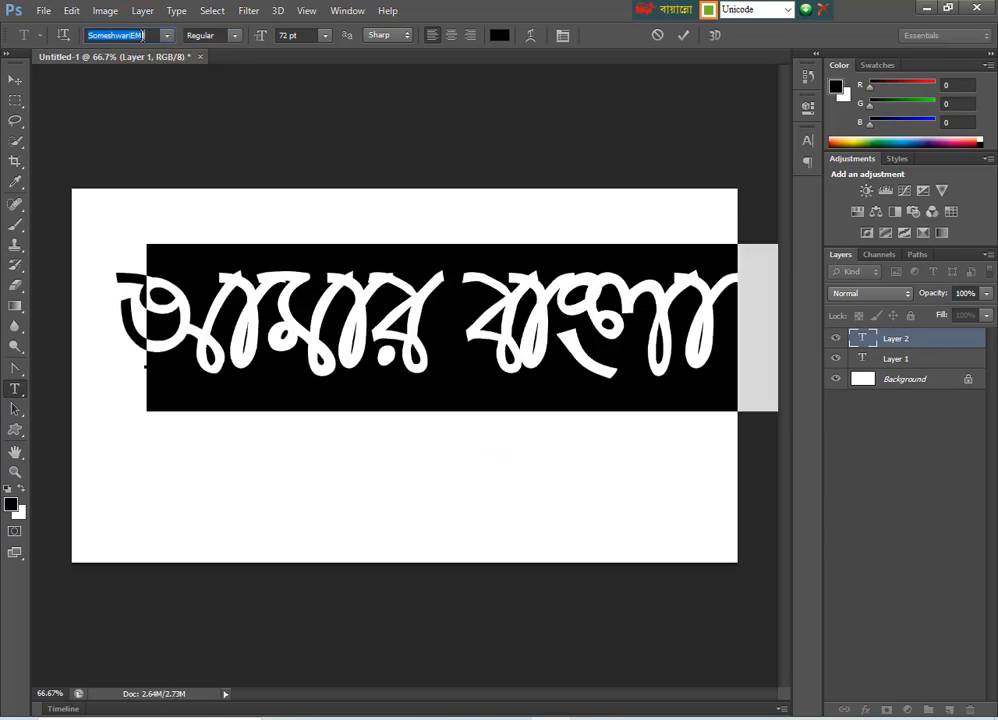
key(Up)
key(Up)
key(Up)
key(Up)
key(Up)
key(Up)
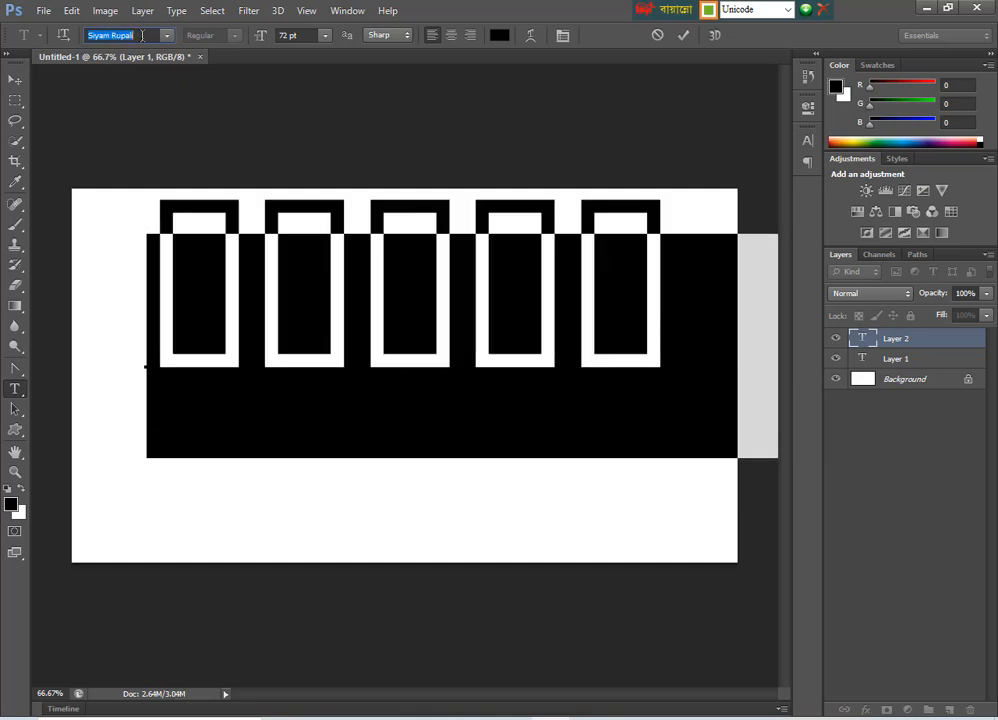
key(Up)
key(Up)
key(Up)
key(Up)
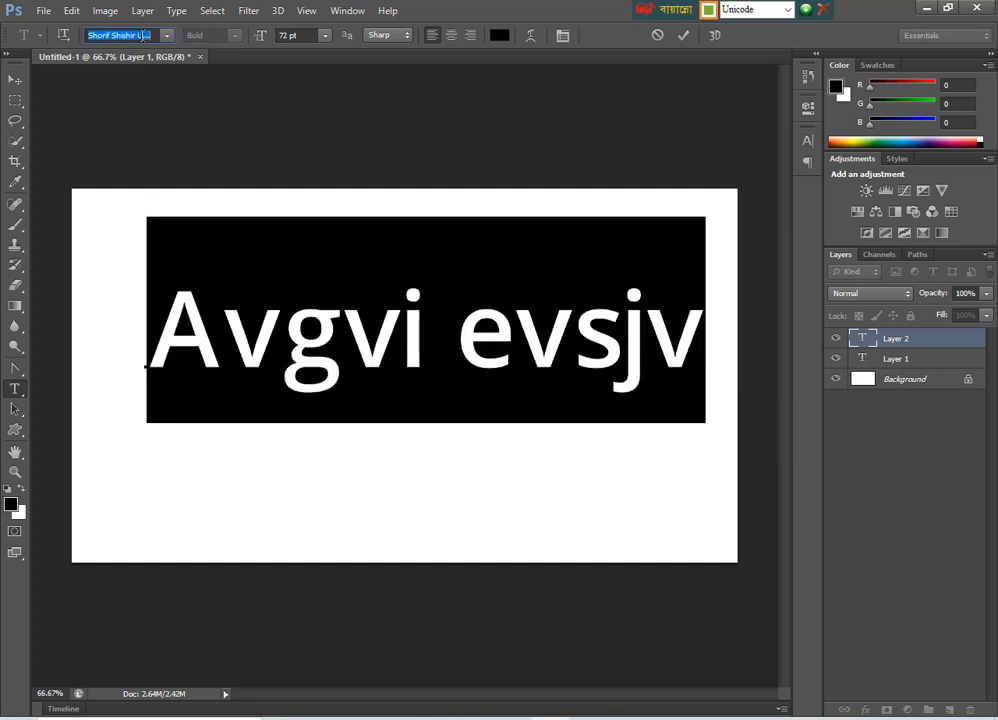
key(Up)
key(Up)
key(Up)
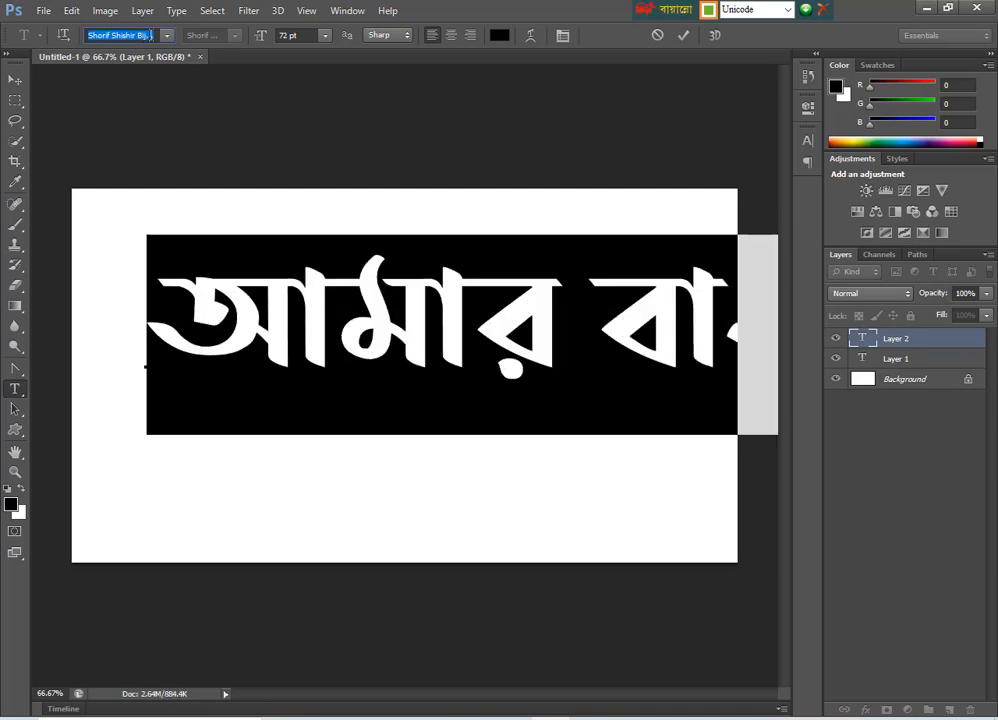
- Reposition the text and reduce it to 18 pt with the first letter অ at 36 pt, ending with all text selected
click(423, 290)
shift+click(552, 419)
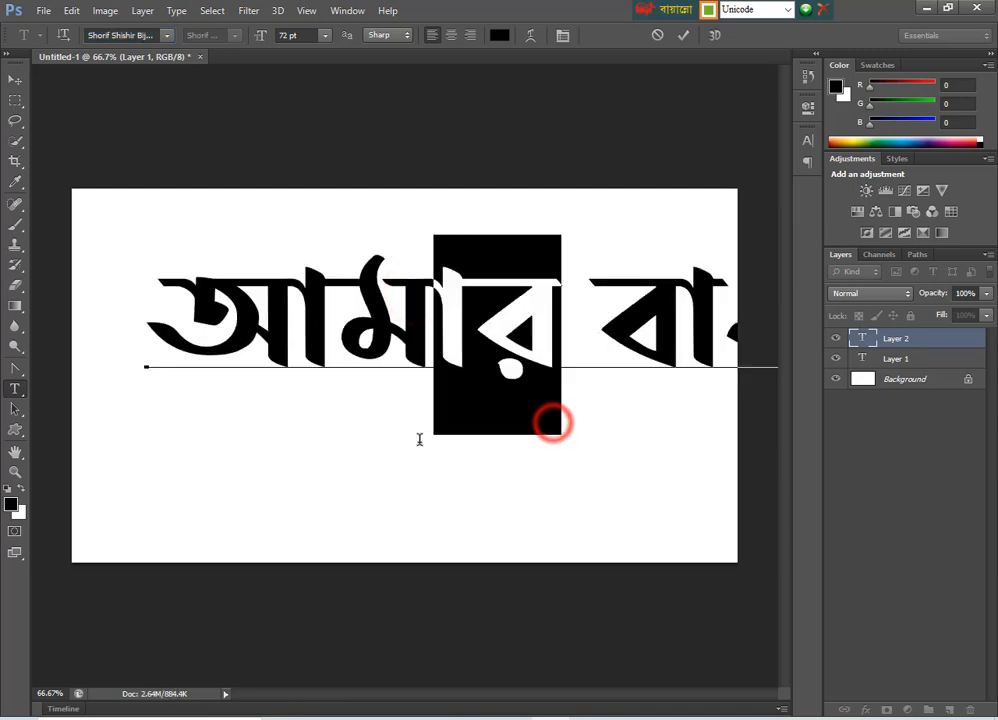
click(577, 478)
drag(708, 512, 560, 545)
key(ctrl+c)
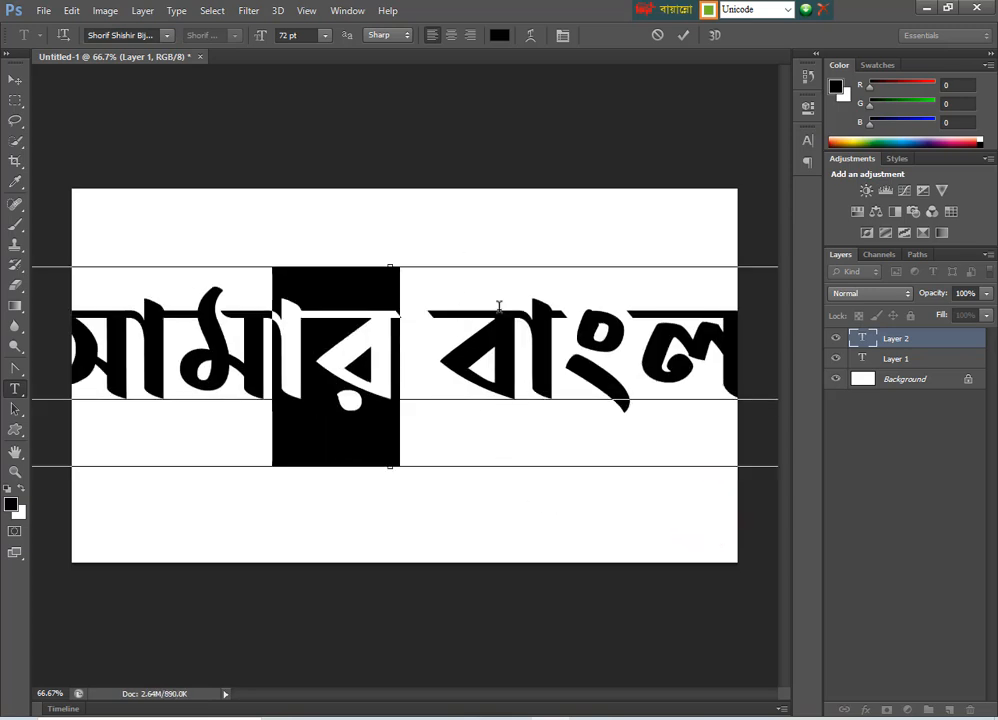
click(502, 279)
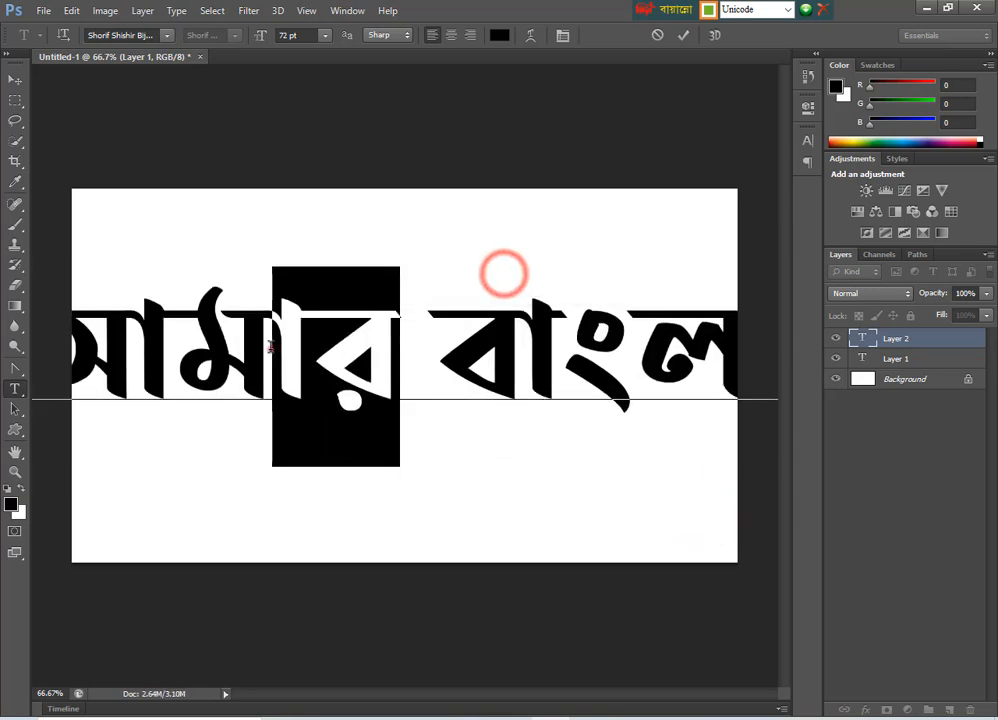
click(267, 348)
key(Return)
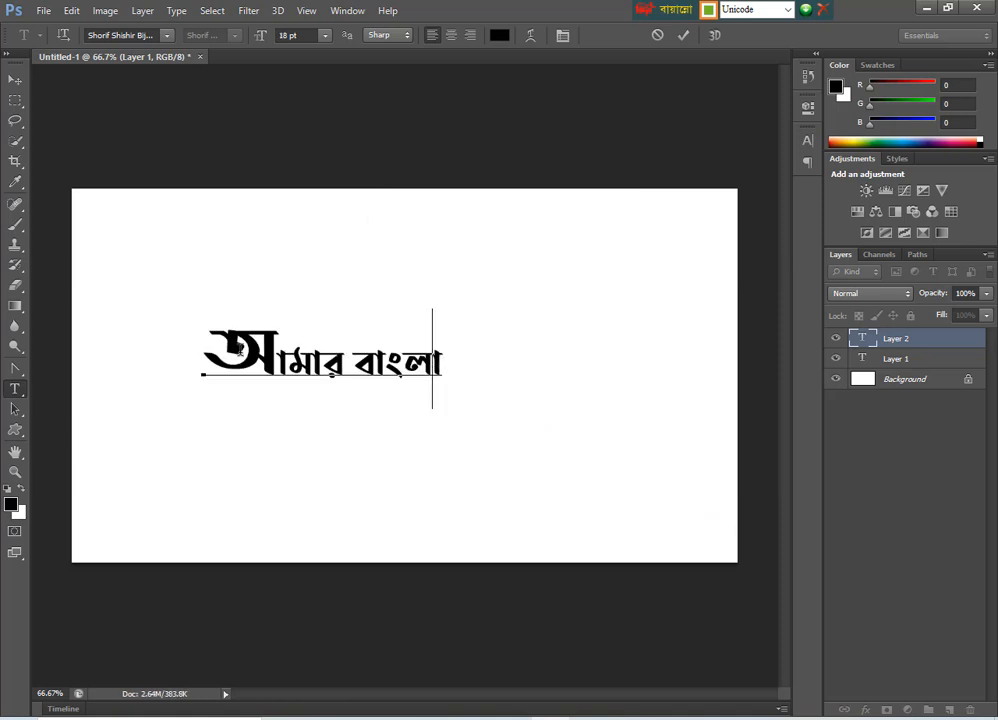
drag(267, 345, 160, 348)
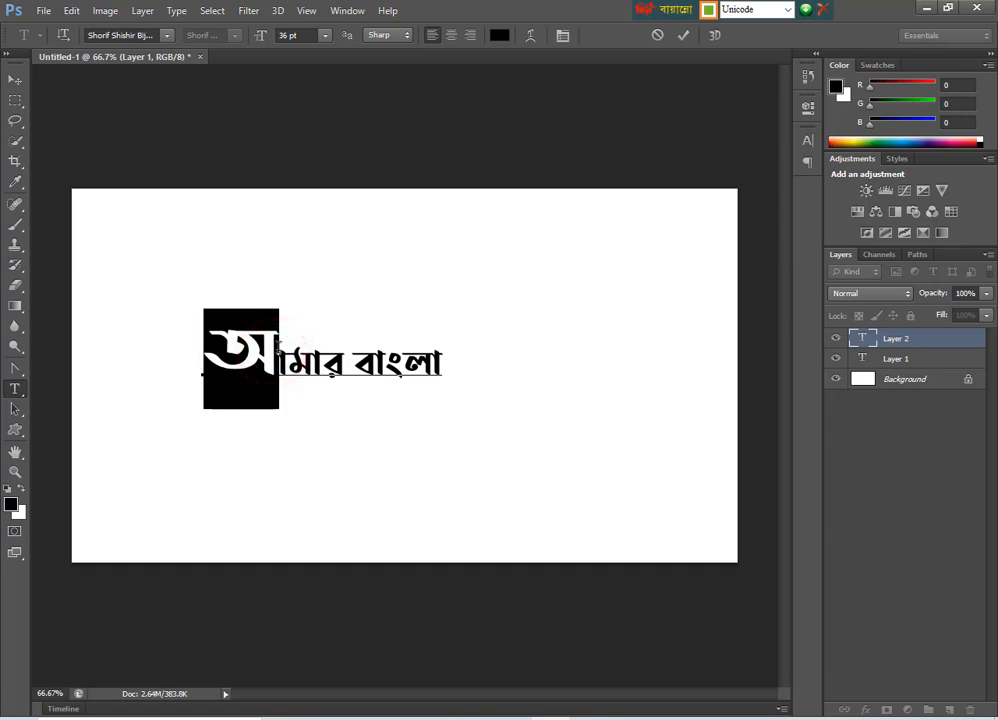
key(ctrl+a)
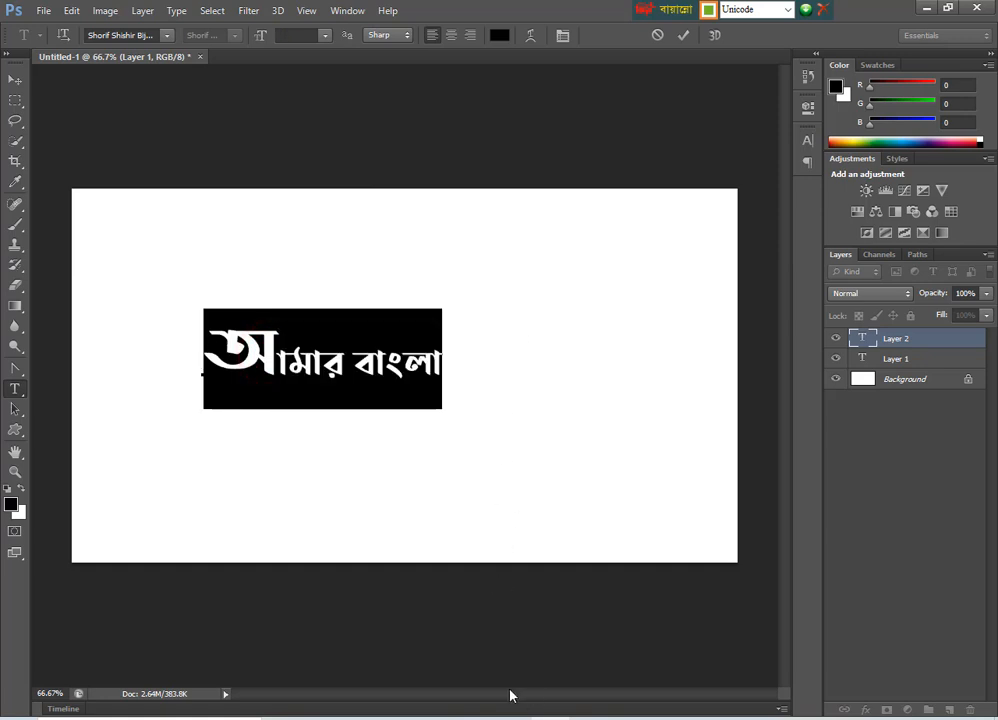
- Switch to Chrome, copy the converted text from the Bijoy Input field and paste it as a new text line in Photoshop
click(586, 717)
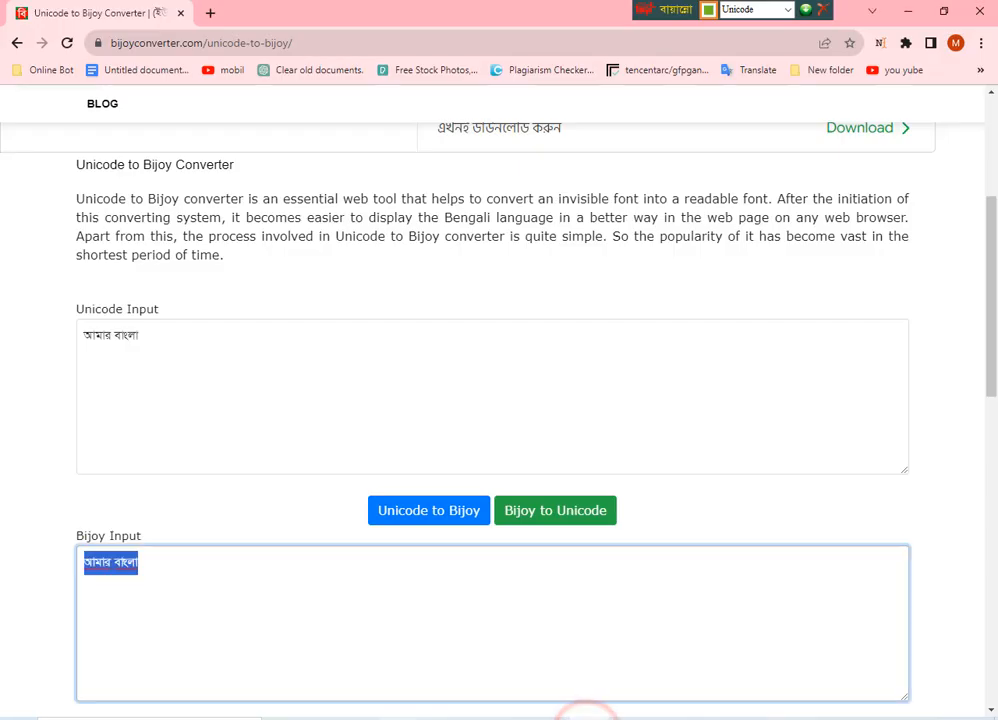
mouse_move(177, 587)
right_click(124, 566)
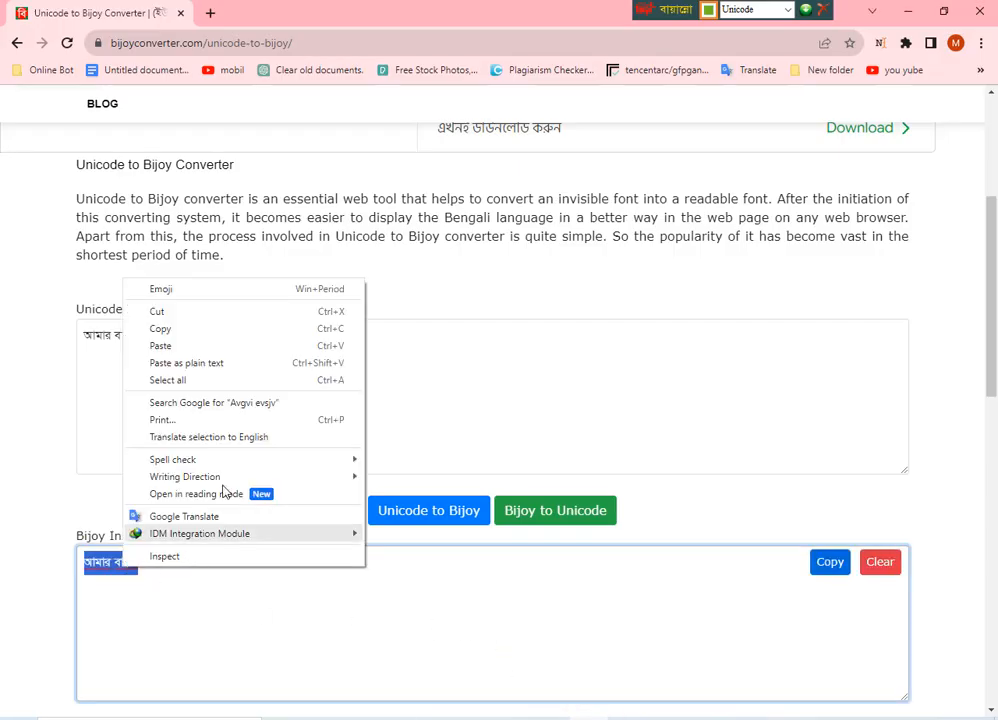
click(181, 332)
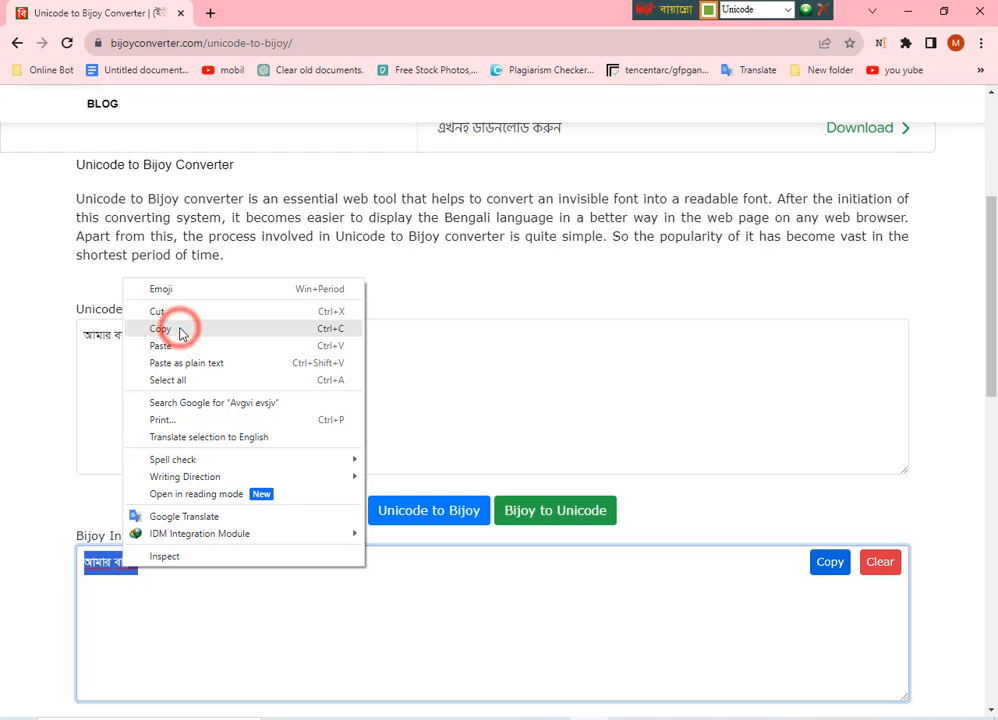
key(alt+Tab)
click(262, 376)
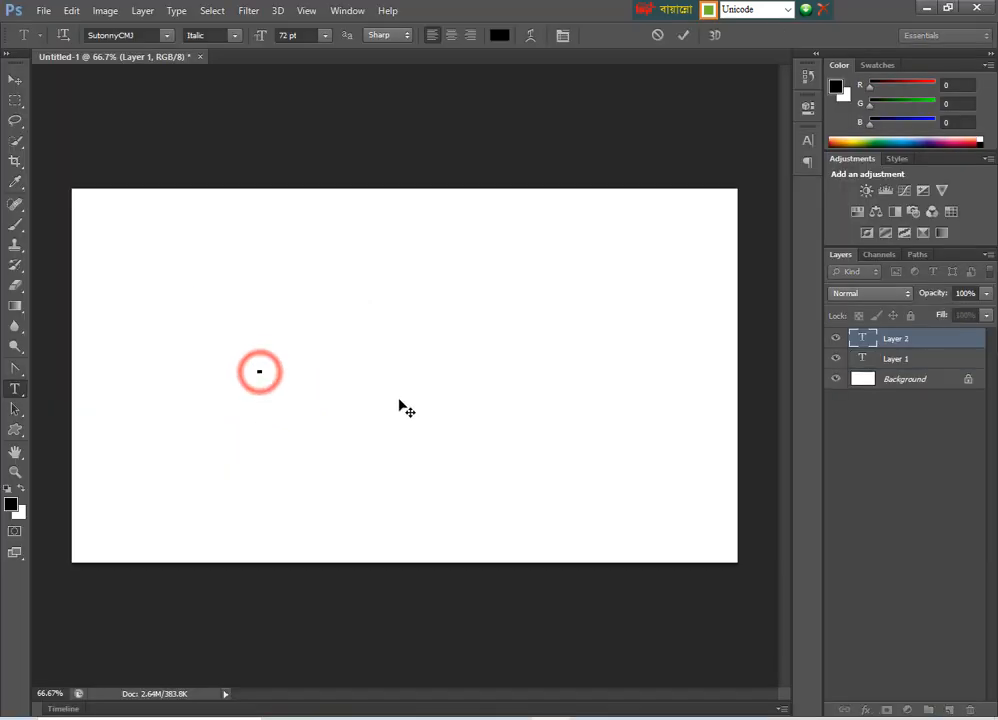
key(ctrl+v)
- Select the whole newly pasted line and step its font from SutonnyCMJ back through the list to SugondhaMJ
drag(645, 329, 20, 197)
click(129, 34)
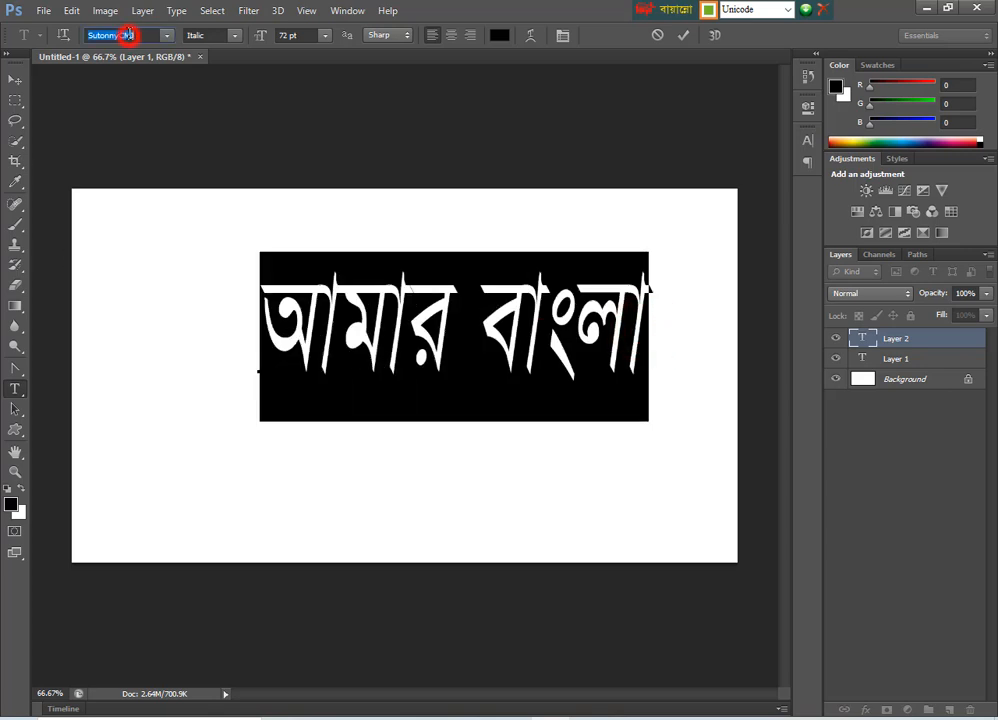
key(Up)
key(Up)
key(Up)
key(Up)
key(Up)
key(Up)
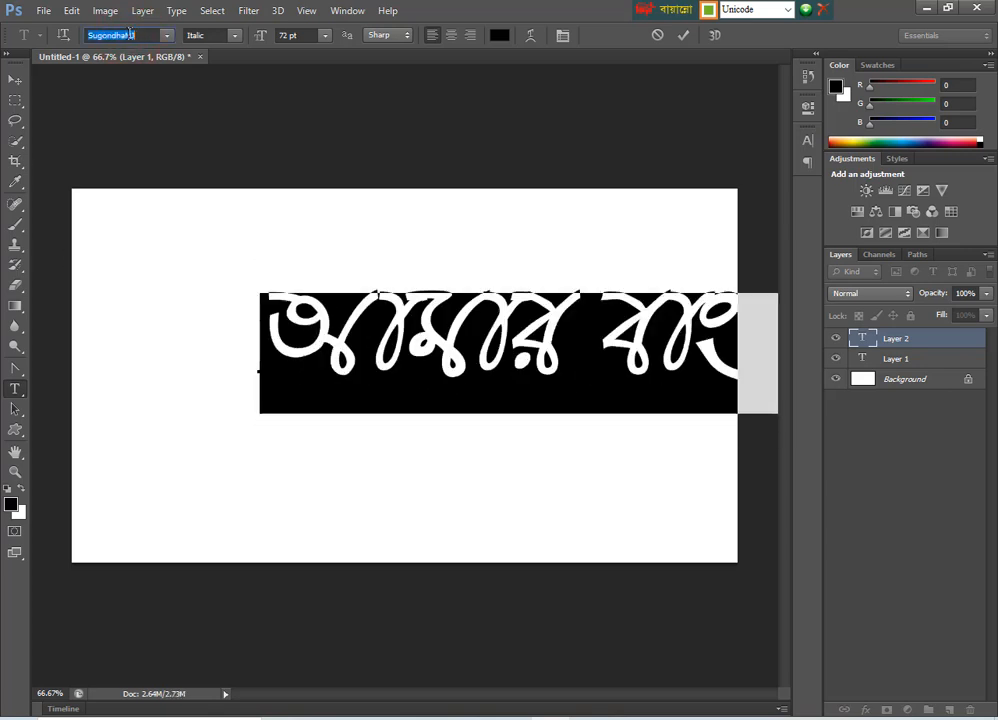
key(Down)
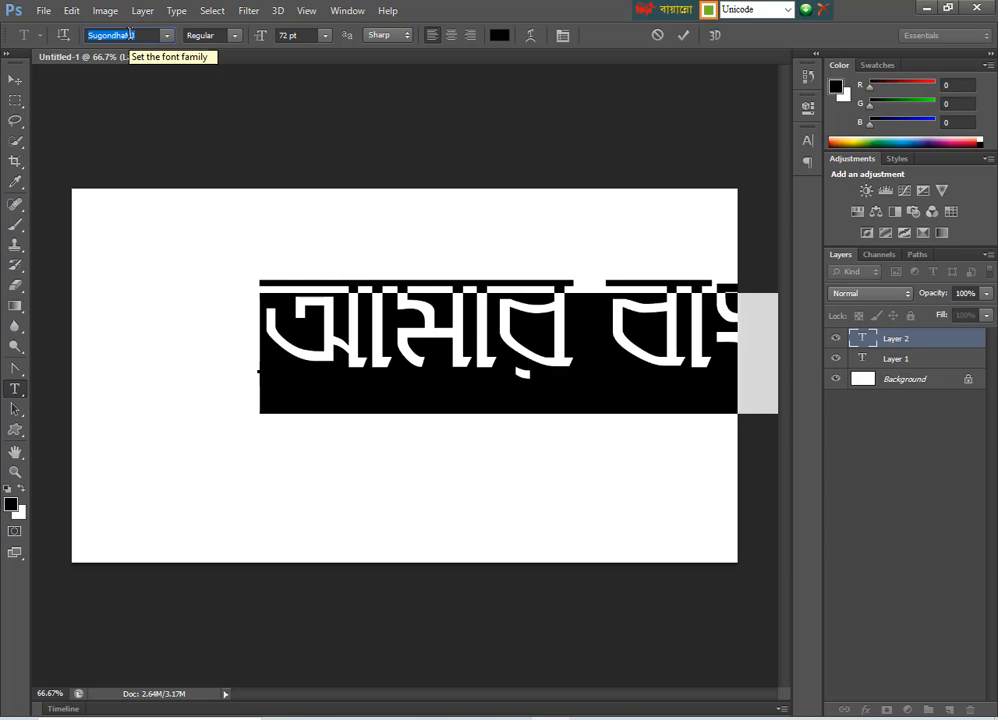